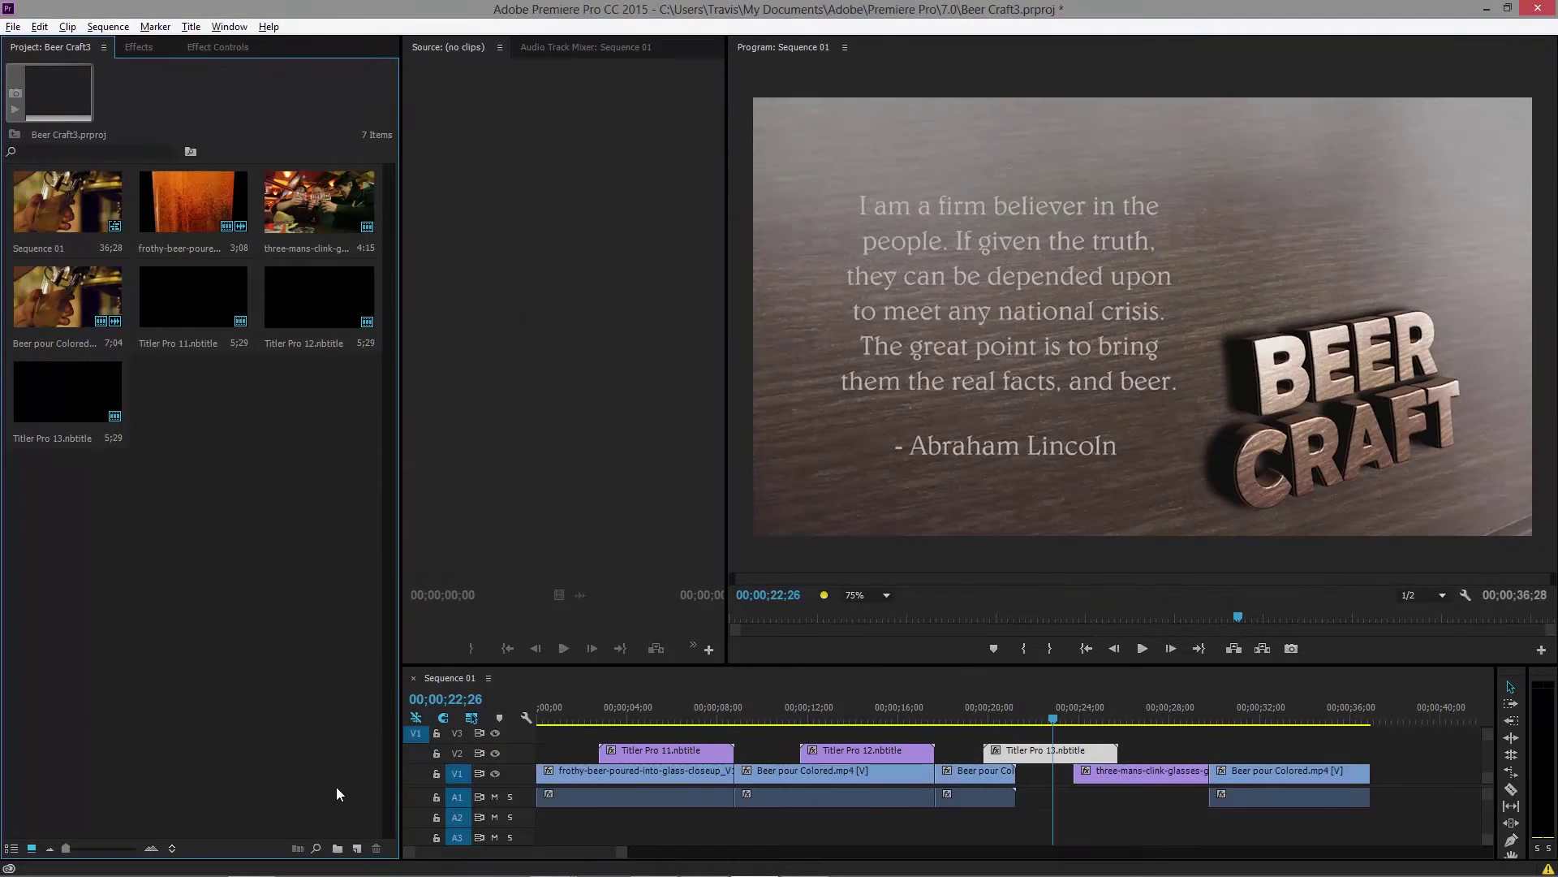
Create a NewBlue Titler Pro 4 title, Titler Pro 14, and place it on V2 after Titler Pro 13.
click(357, 848)
click(466, 829)
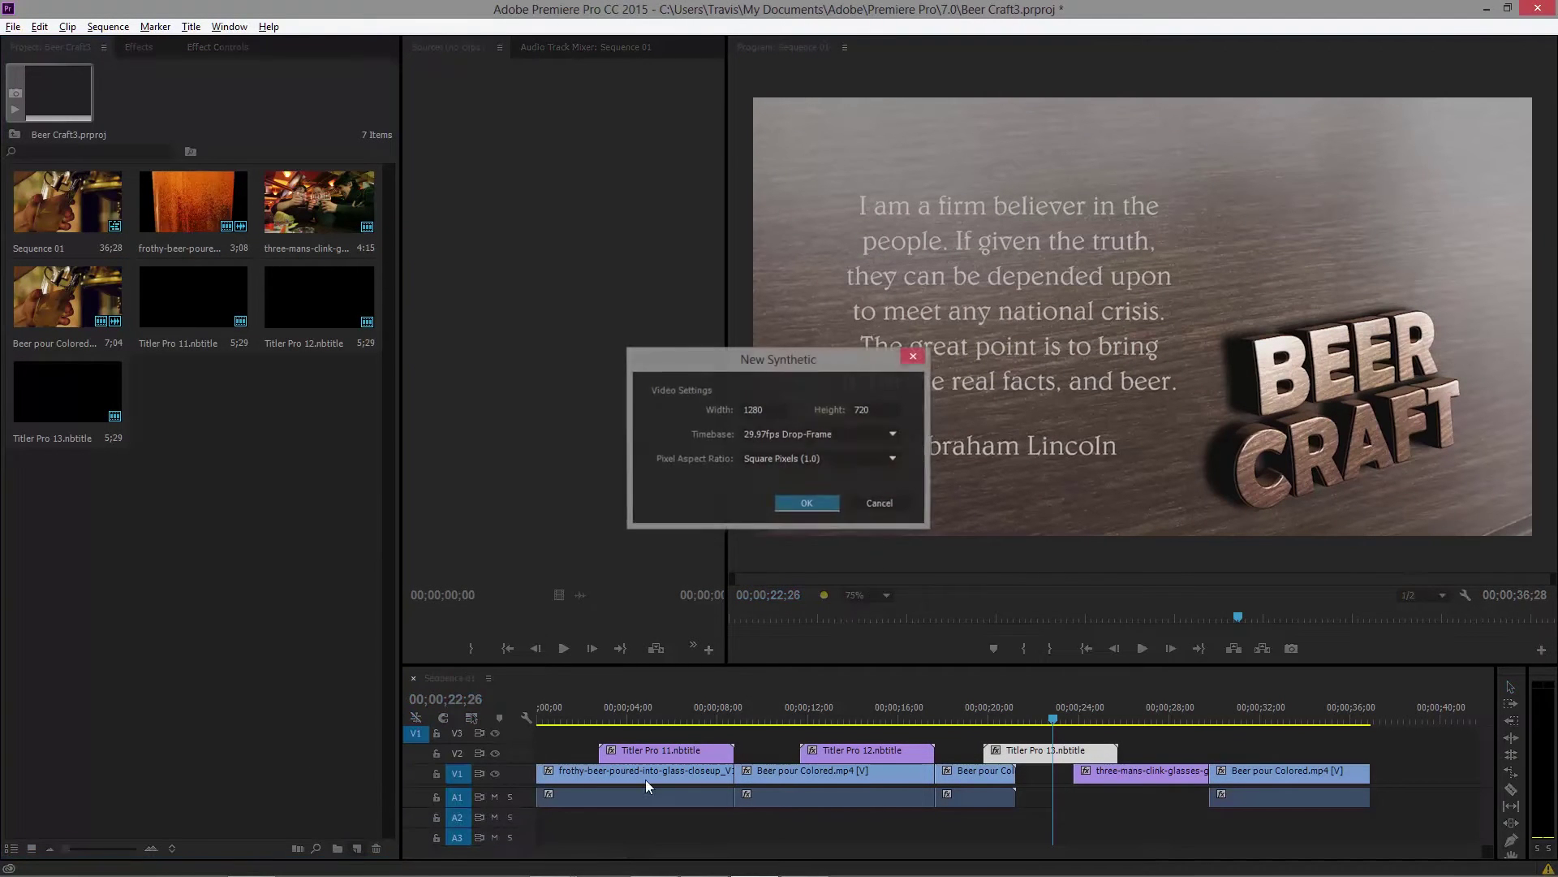
click(830, 511)
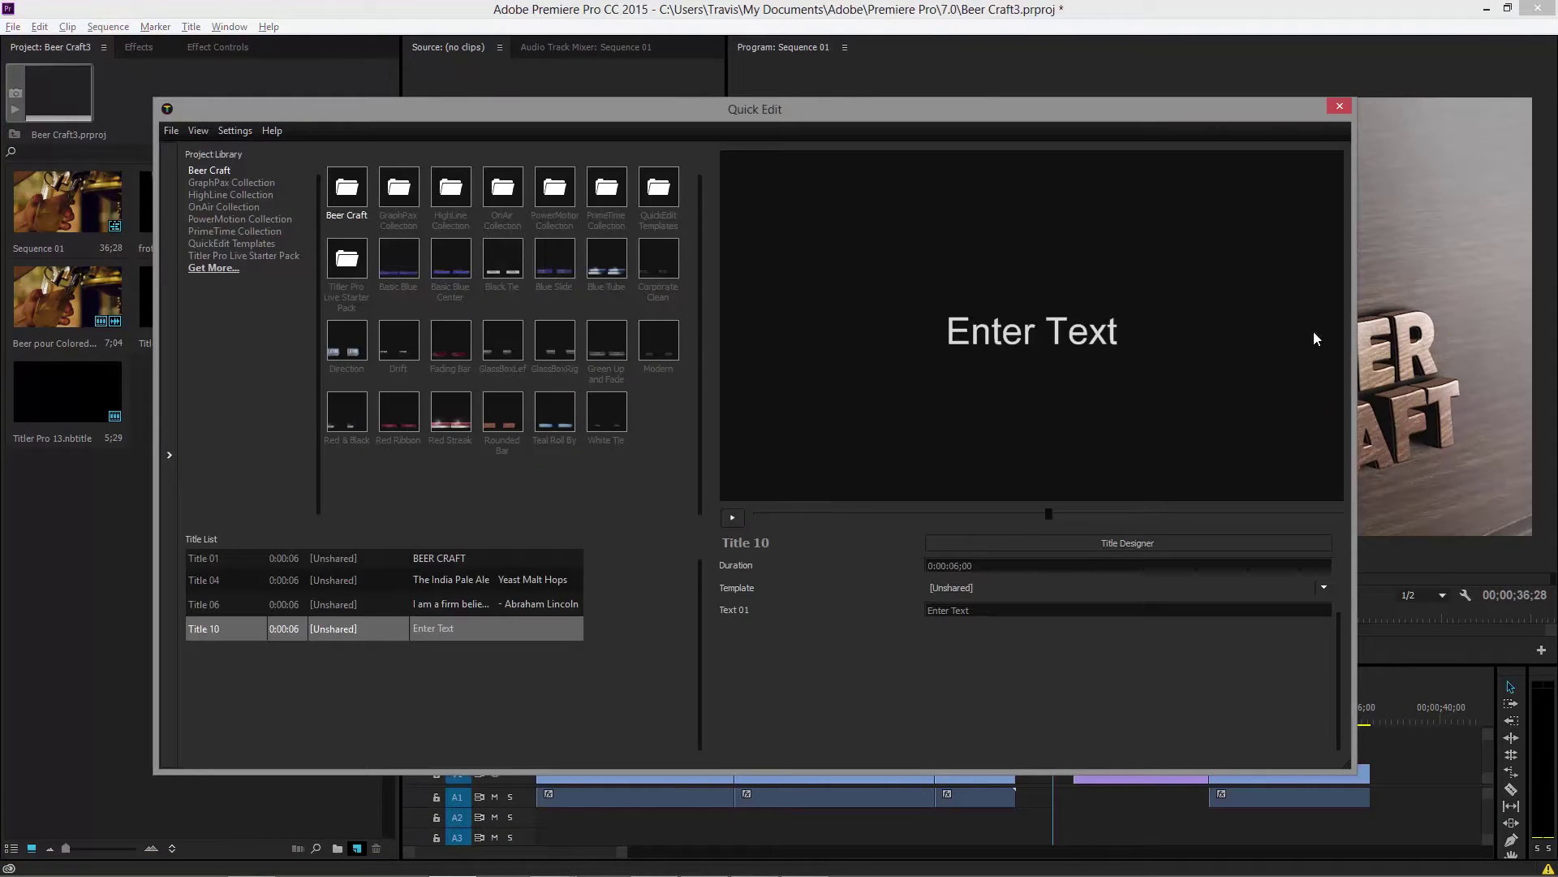
click(1340, 106)
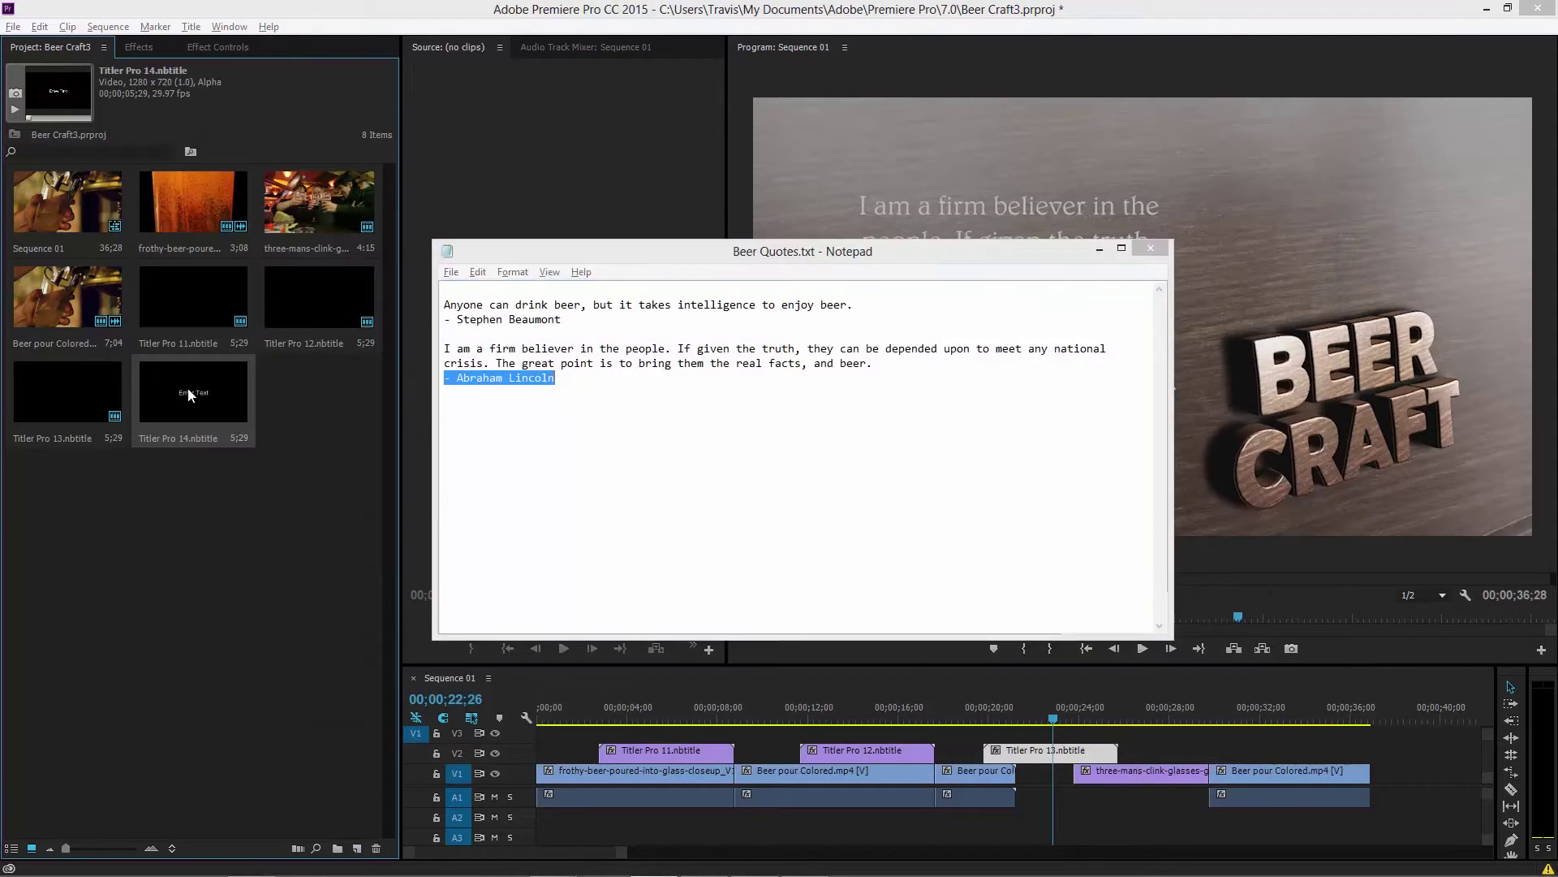
drag(191, 395, 1152, 751)
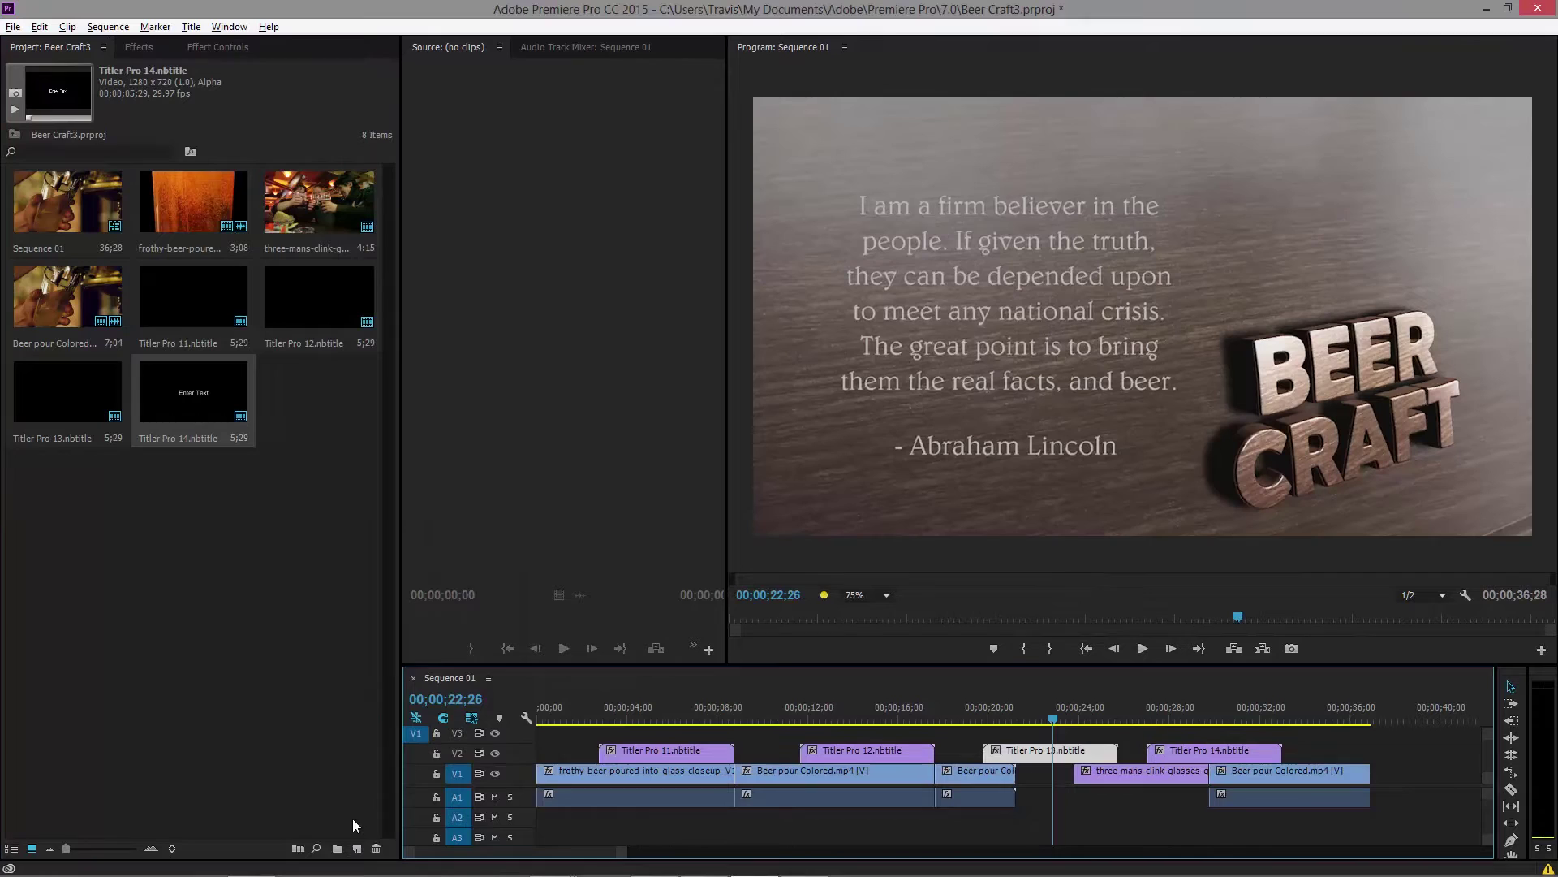
Create another Titler Pro title, Titler Pro 15, place it on V2 near the sequence end, and preview.
click(357, 848)
click(422, 829)
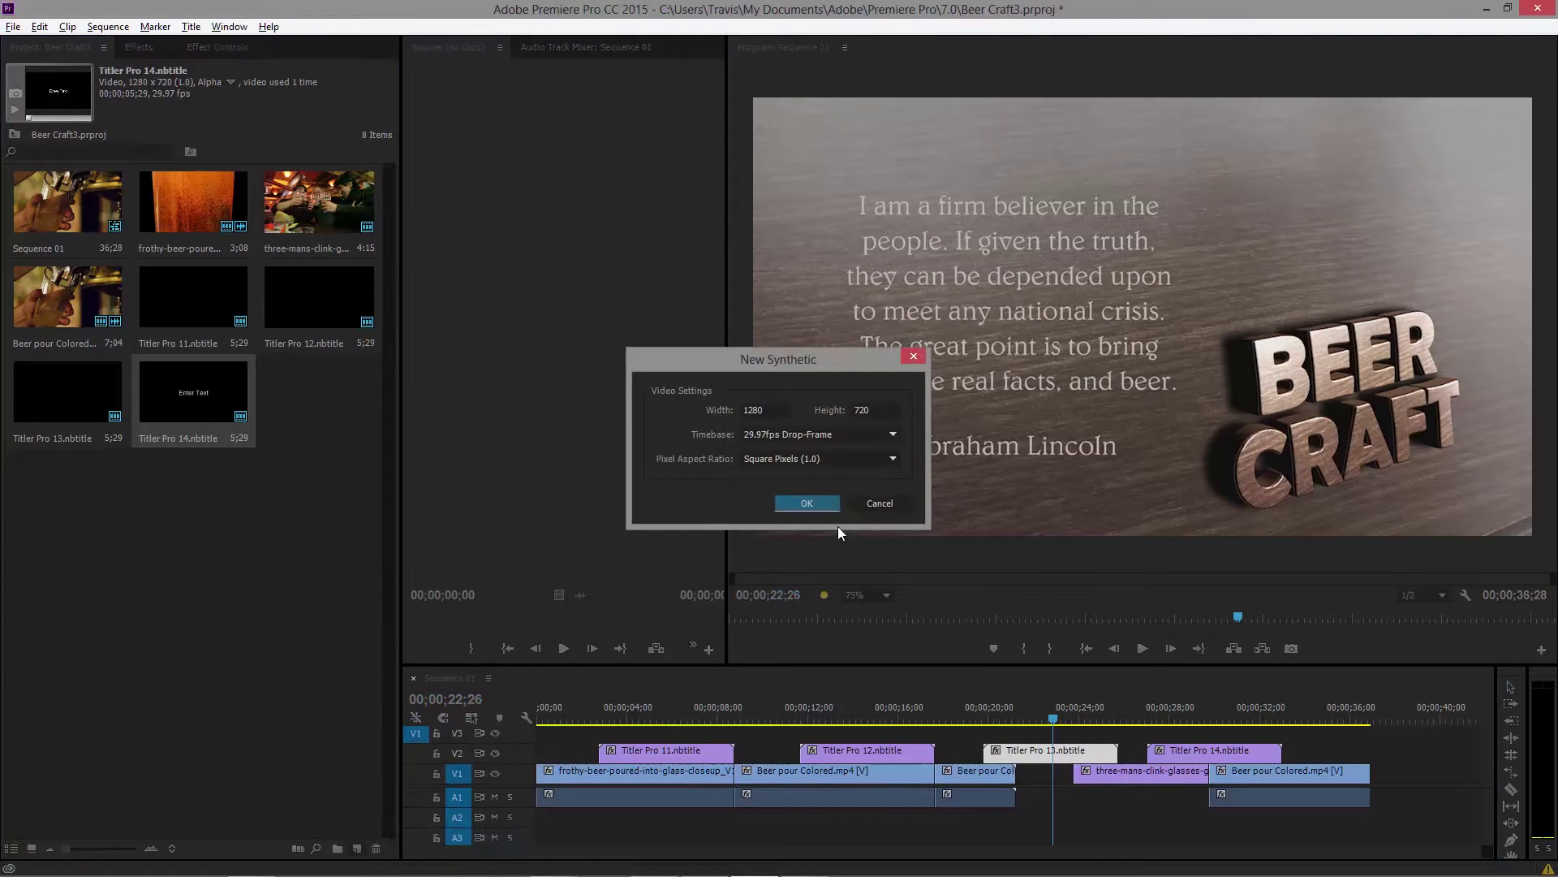
click(828, 508)
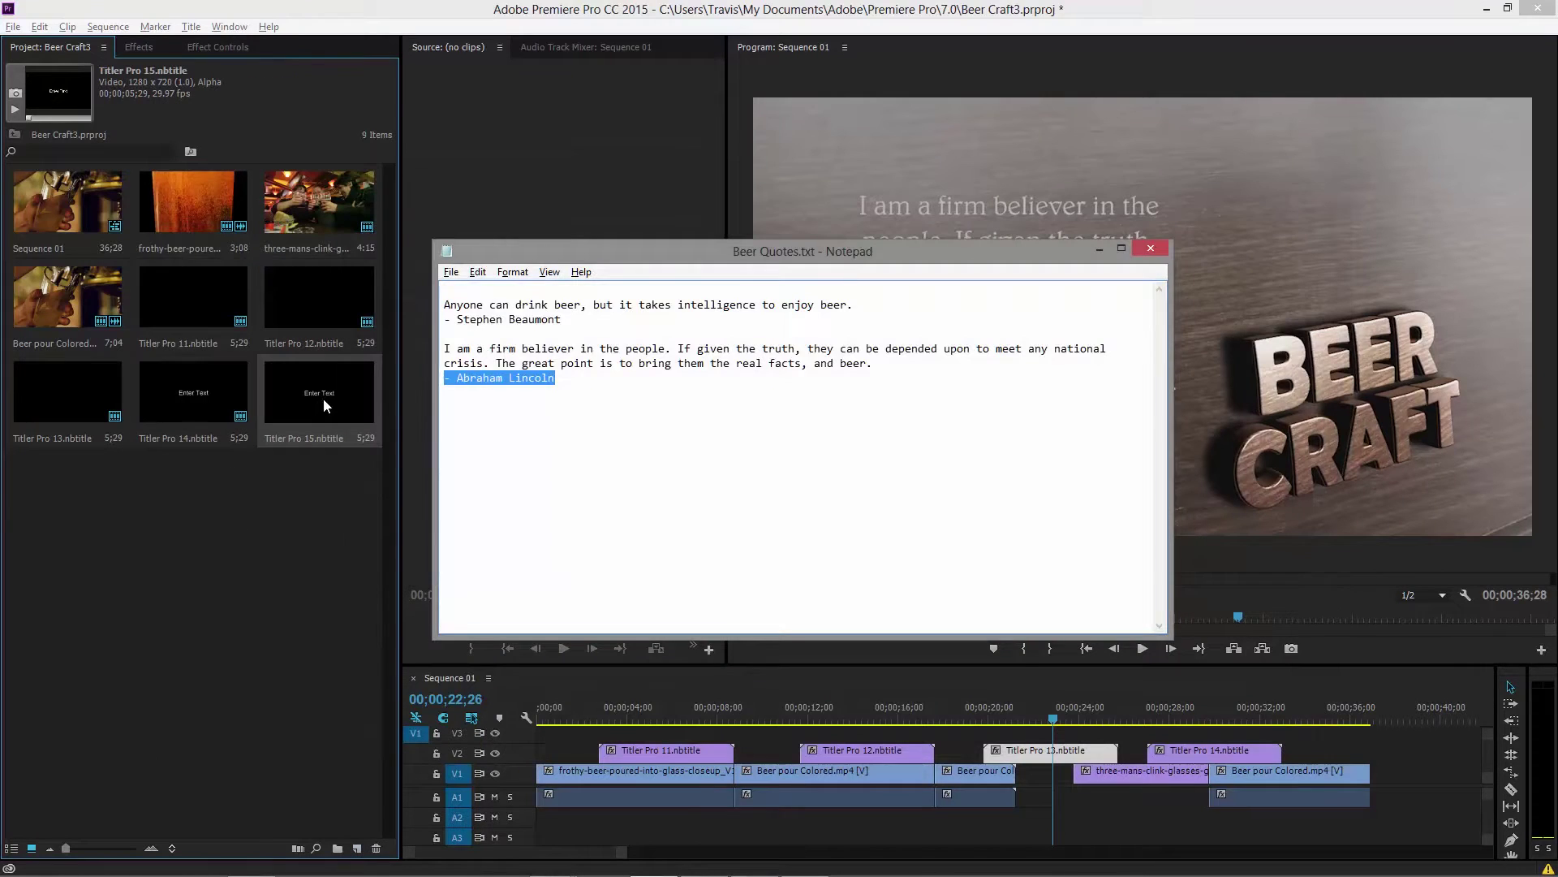
drag(323, 398, 1466, 775)
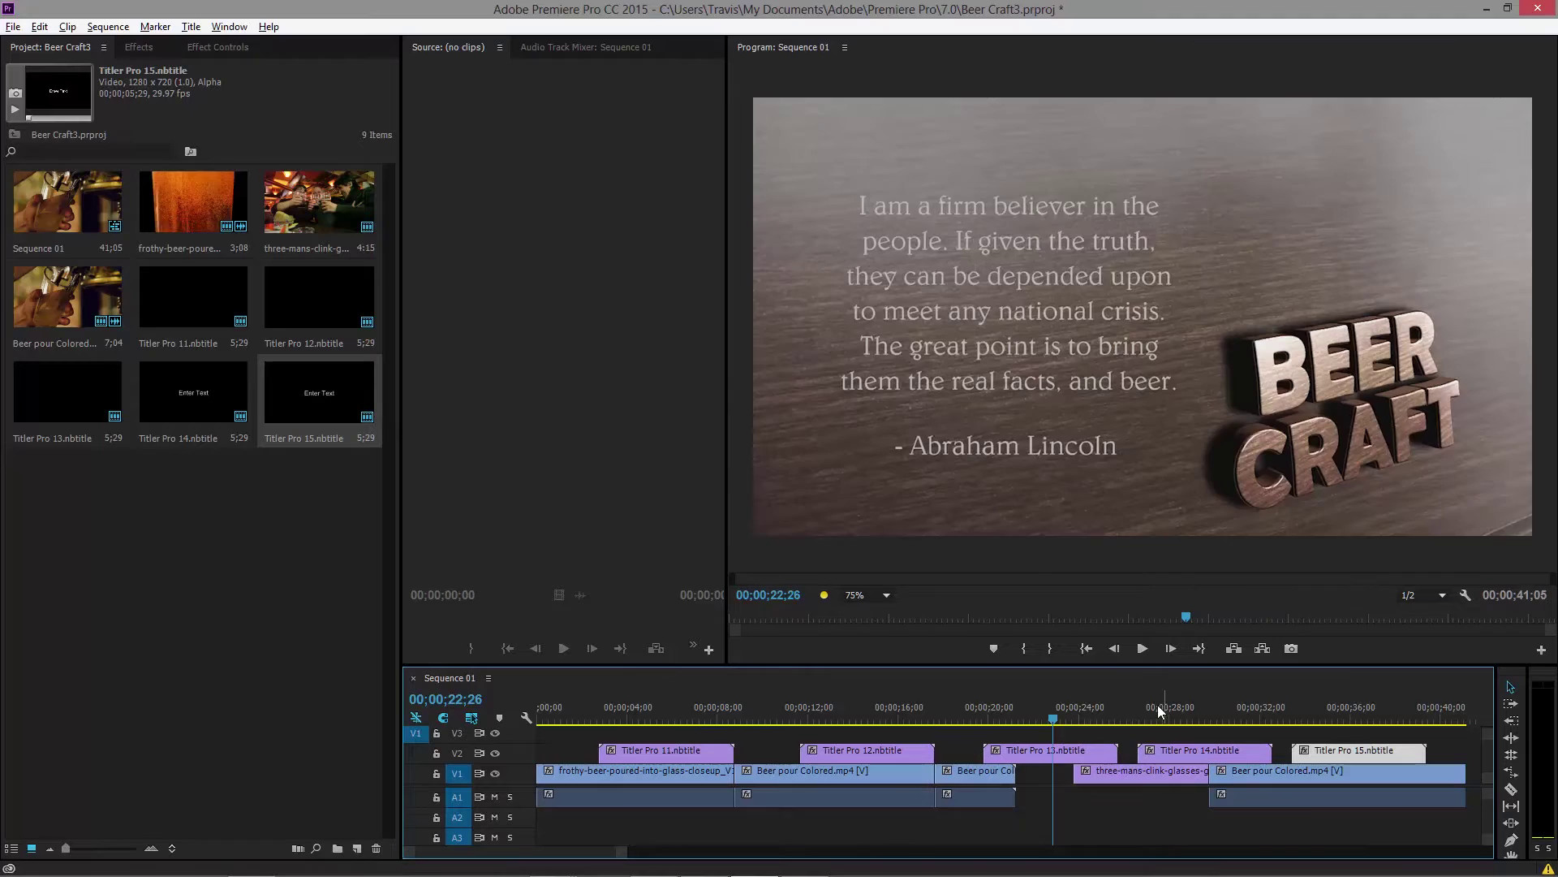
drag(1158, 706, 1202, 725)
Open Titler Pro 14 in Quick Edit and preview Titles 01, 04 and 06, ending on Title 10.
click(1216, 759)
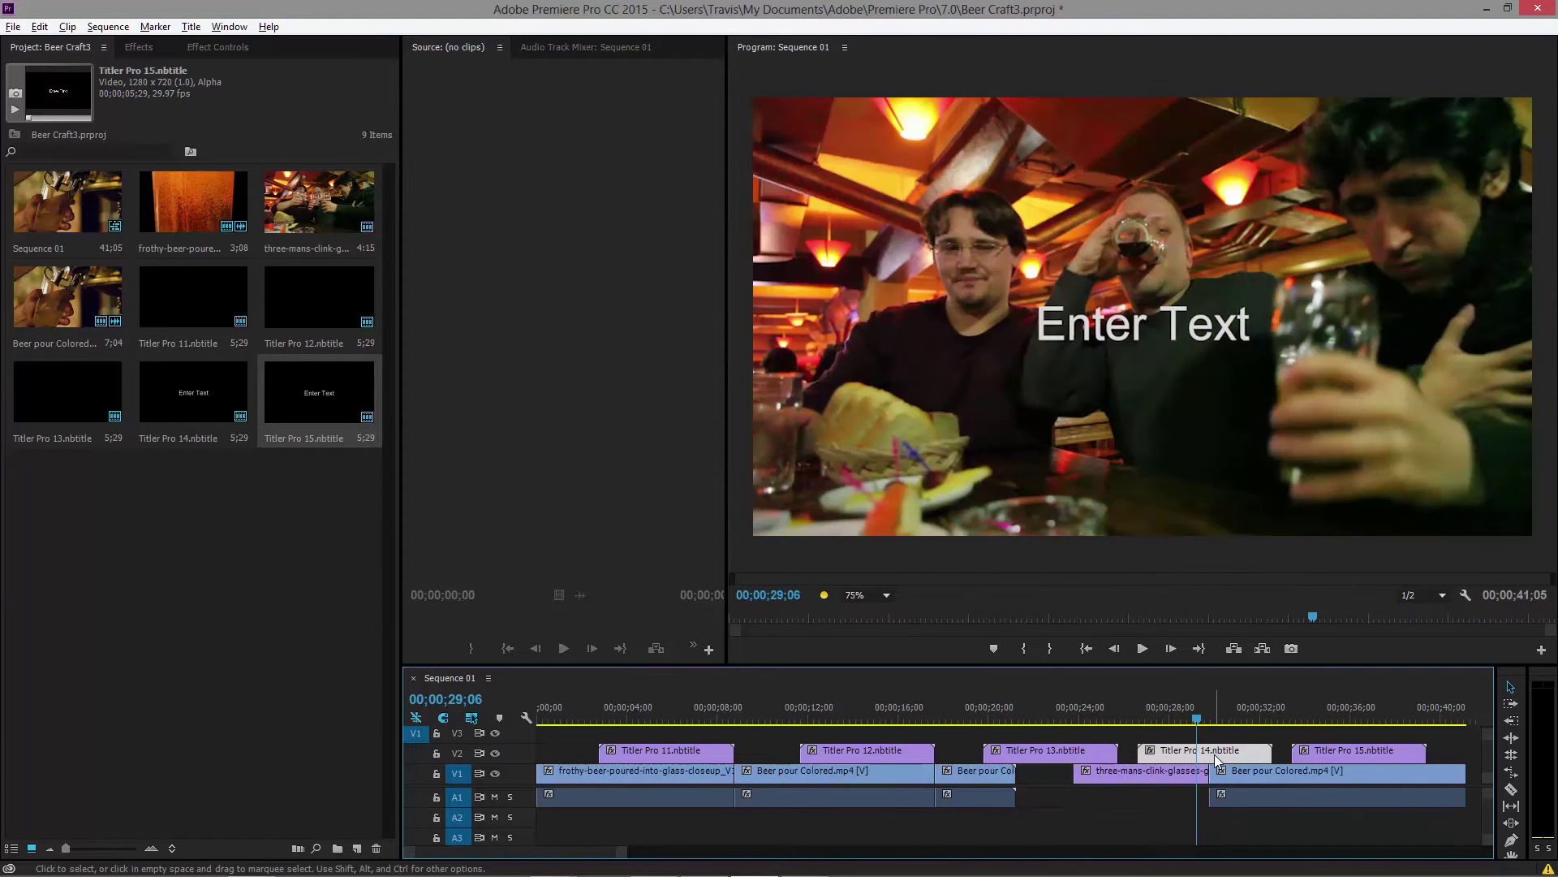
double_click(1217, 760)
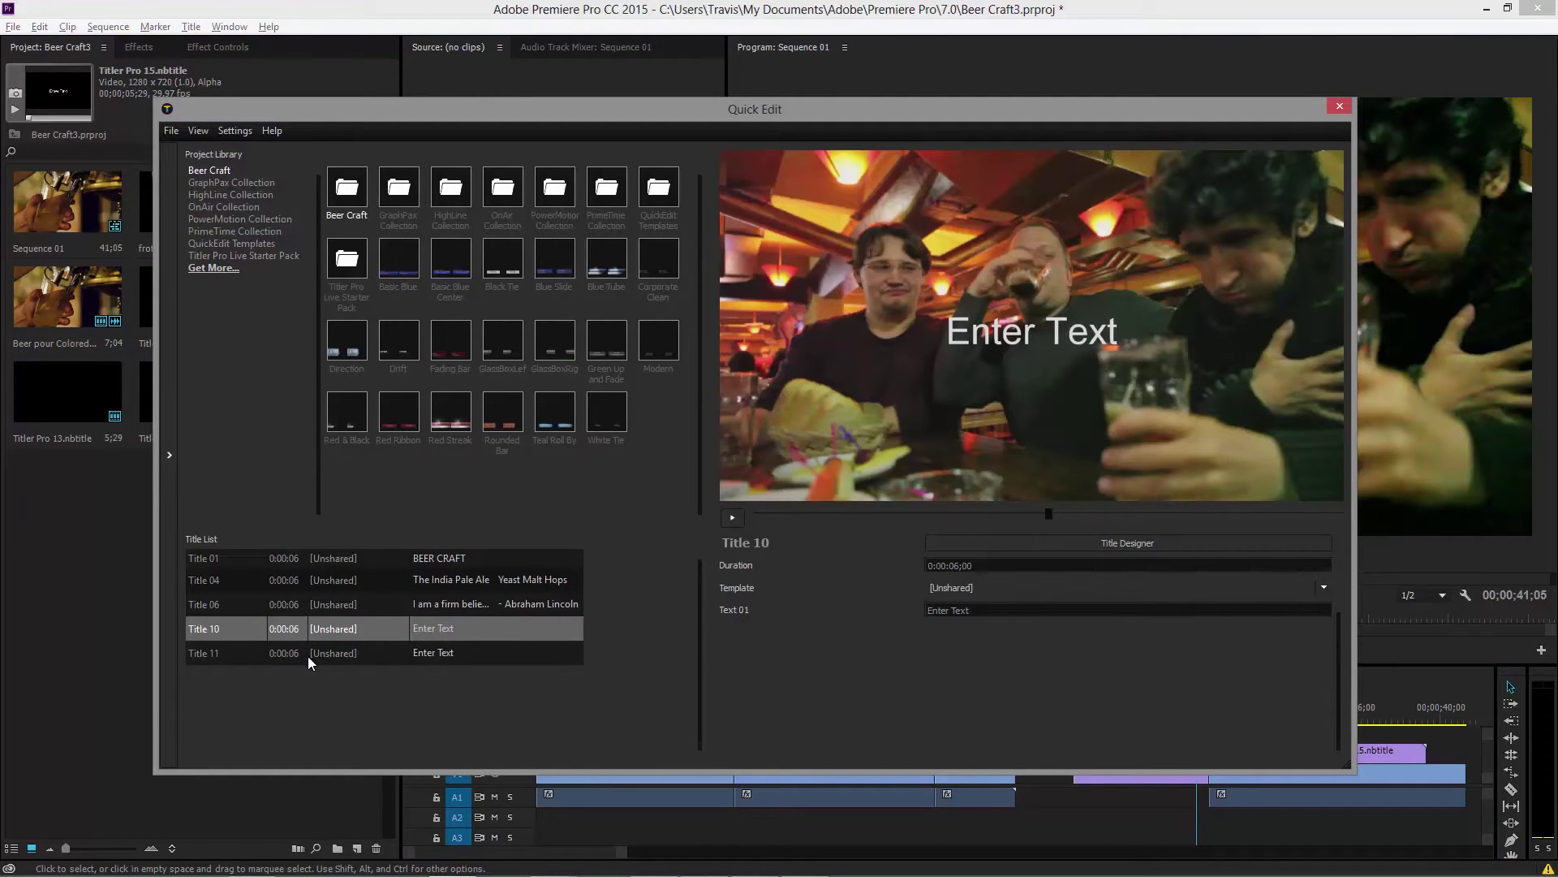
click(295, 558)
click(295, 579)
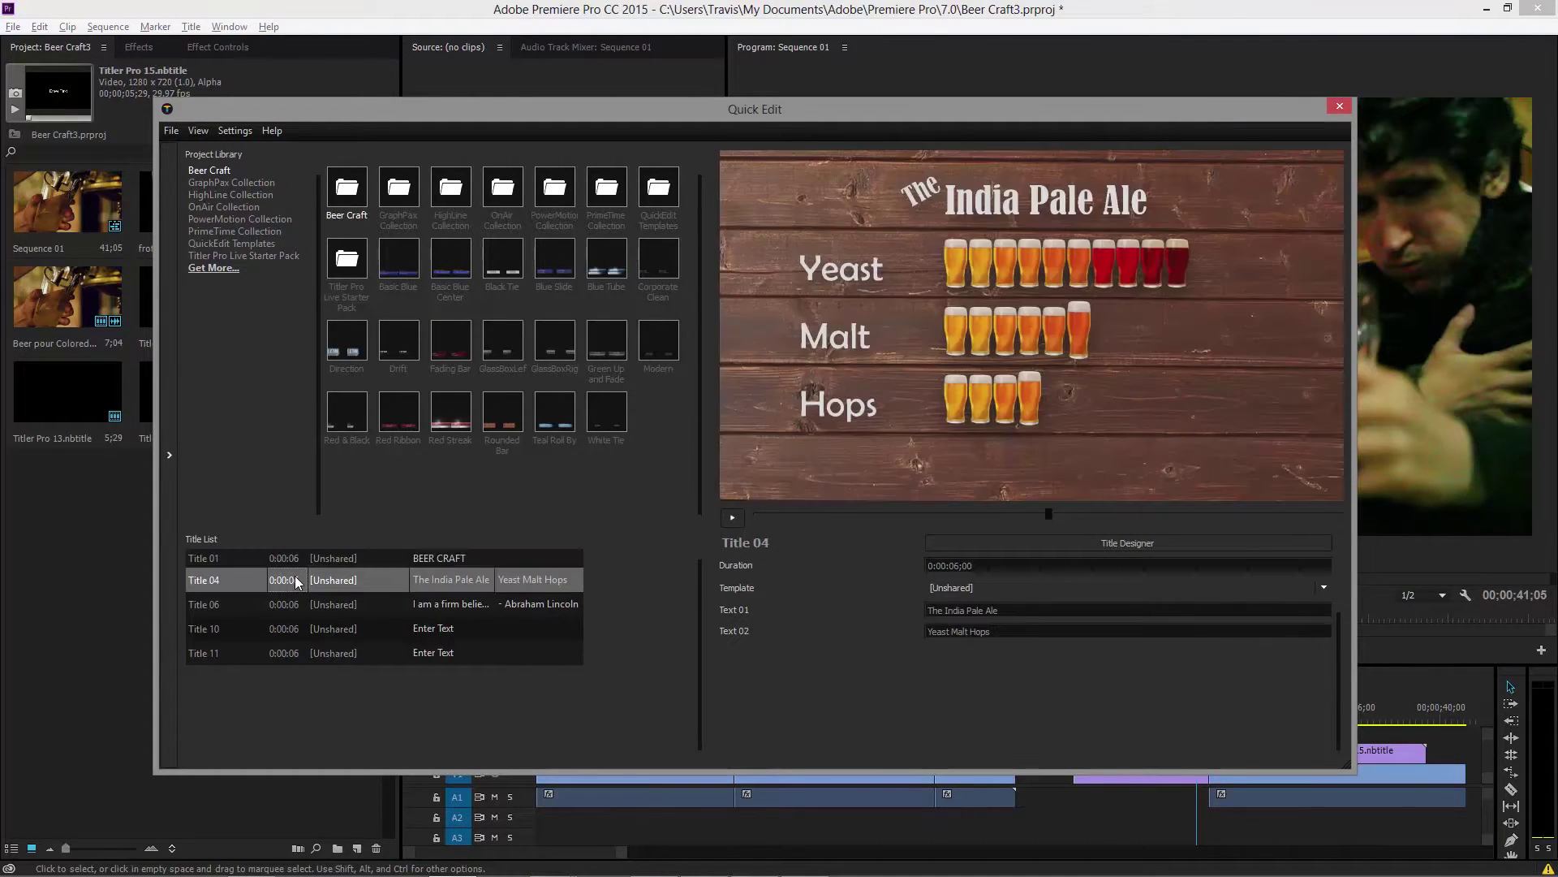
click(294, 605)
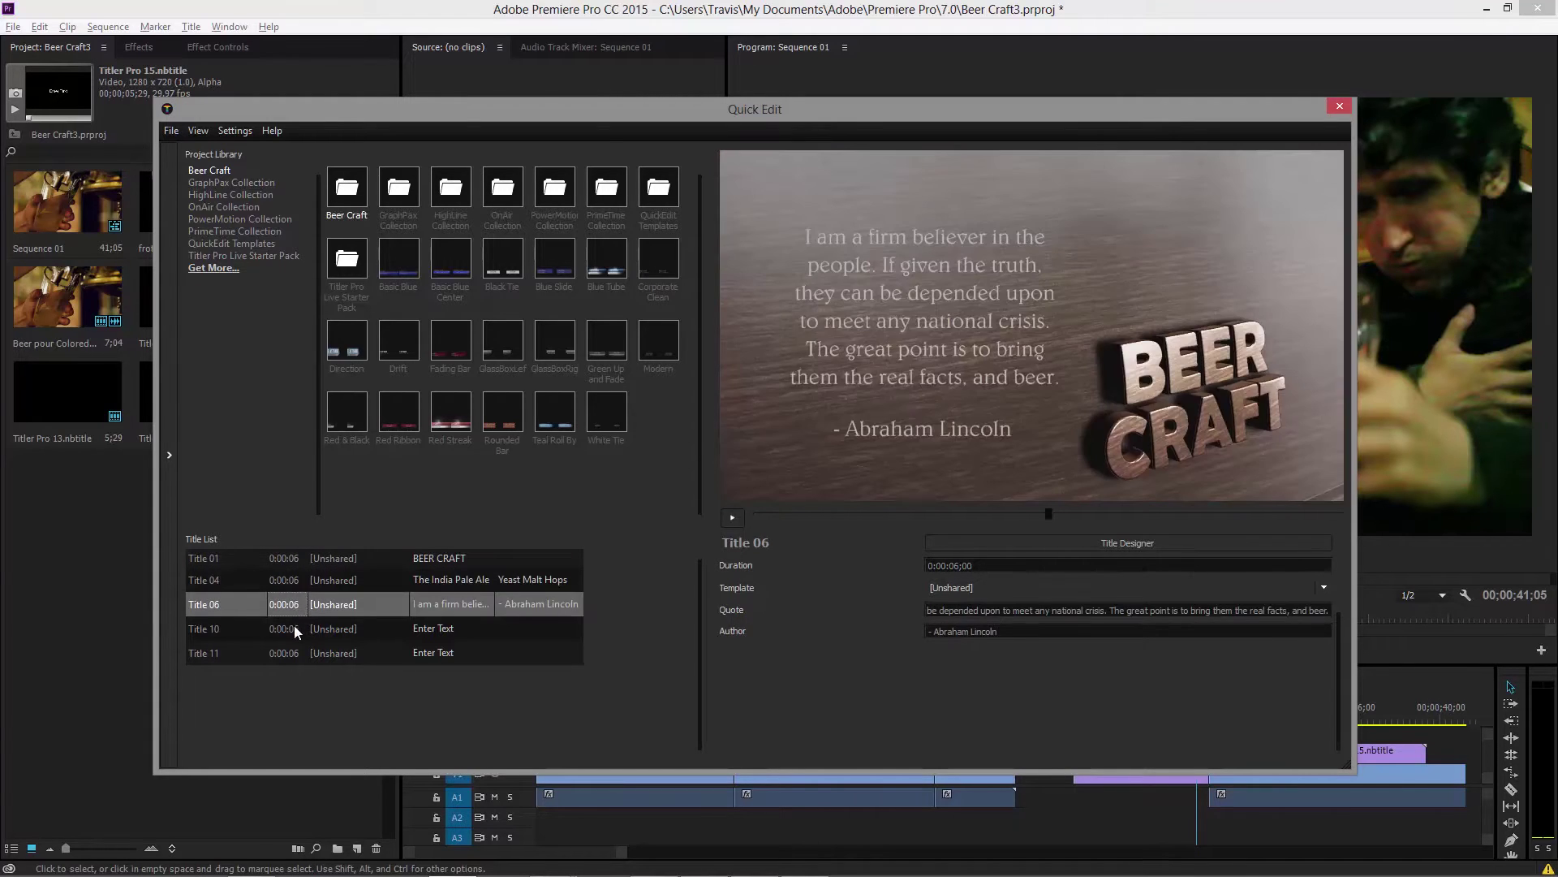
click(294, 629)
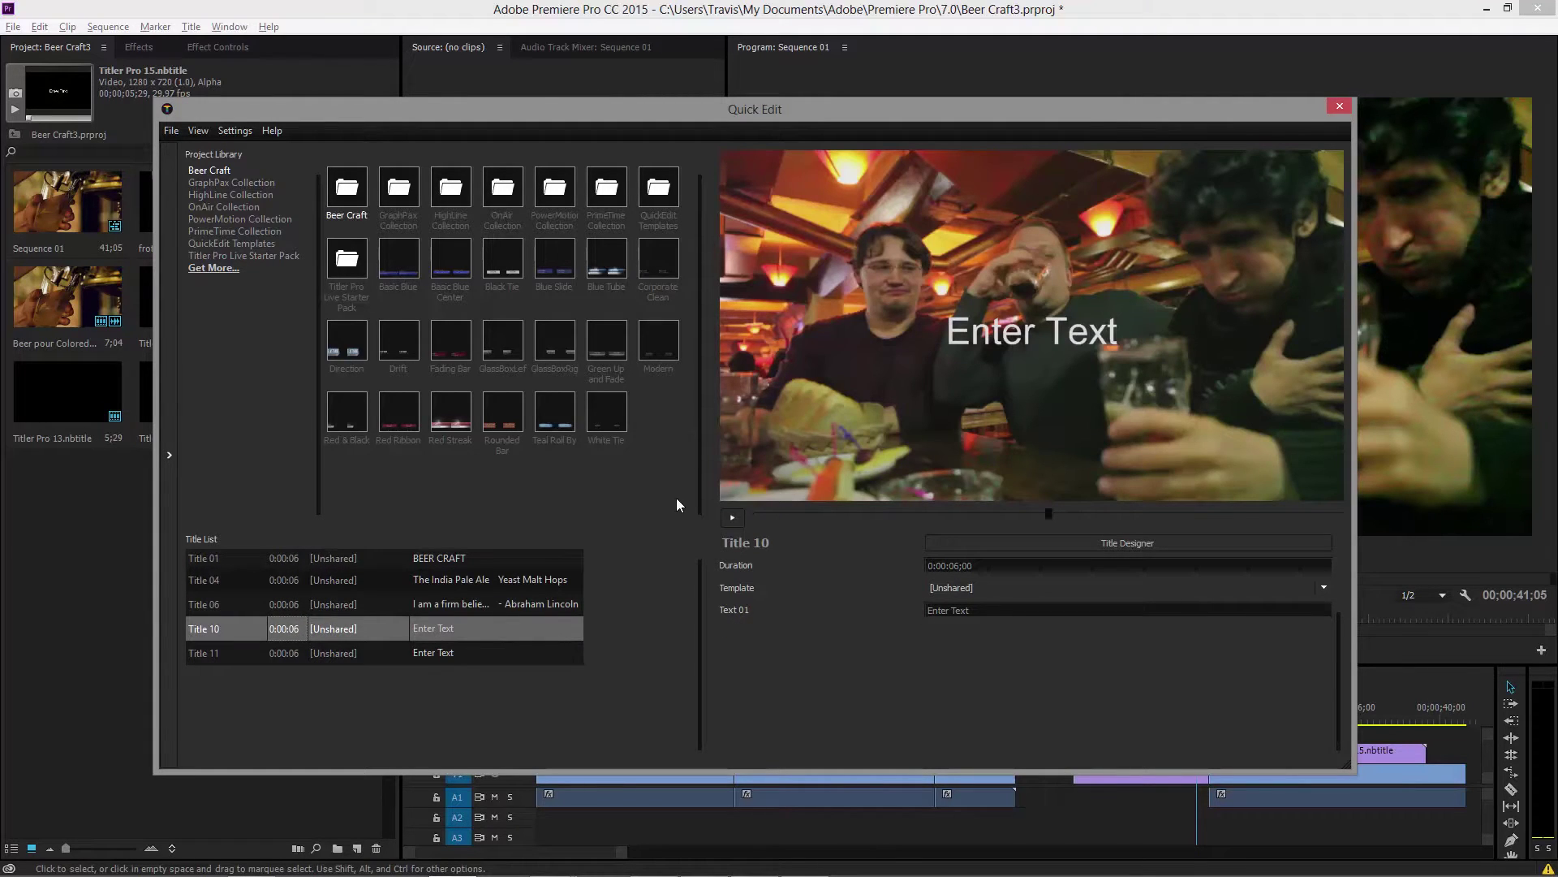
Apply the Beer Craft L3rd2 template from the Beer Craft collection to Title 10.
double_click(342, 197)
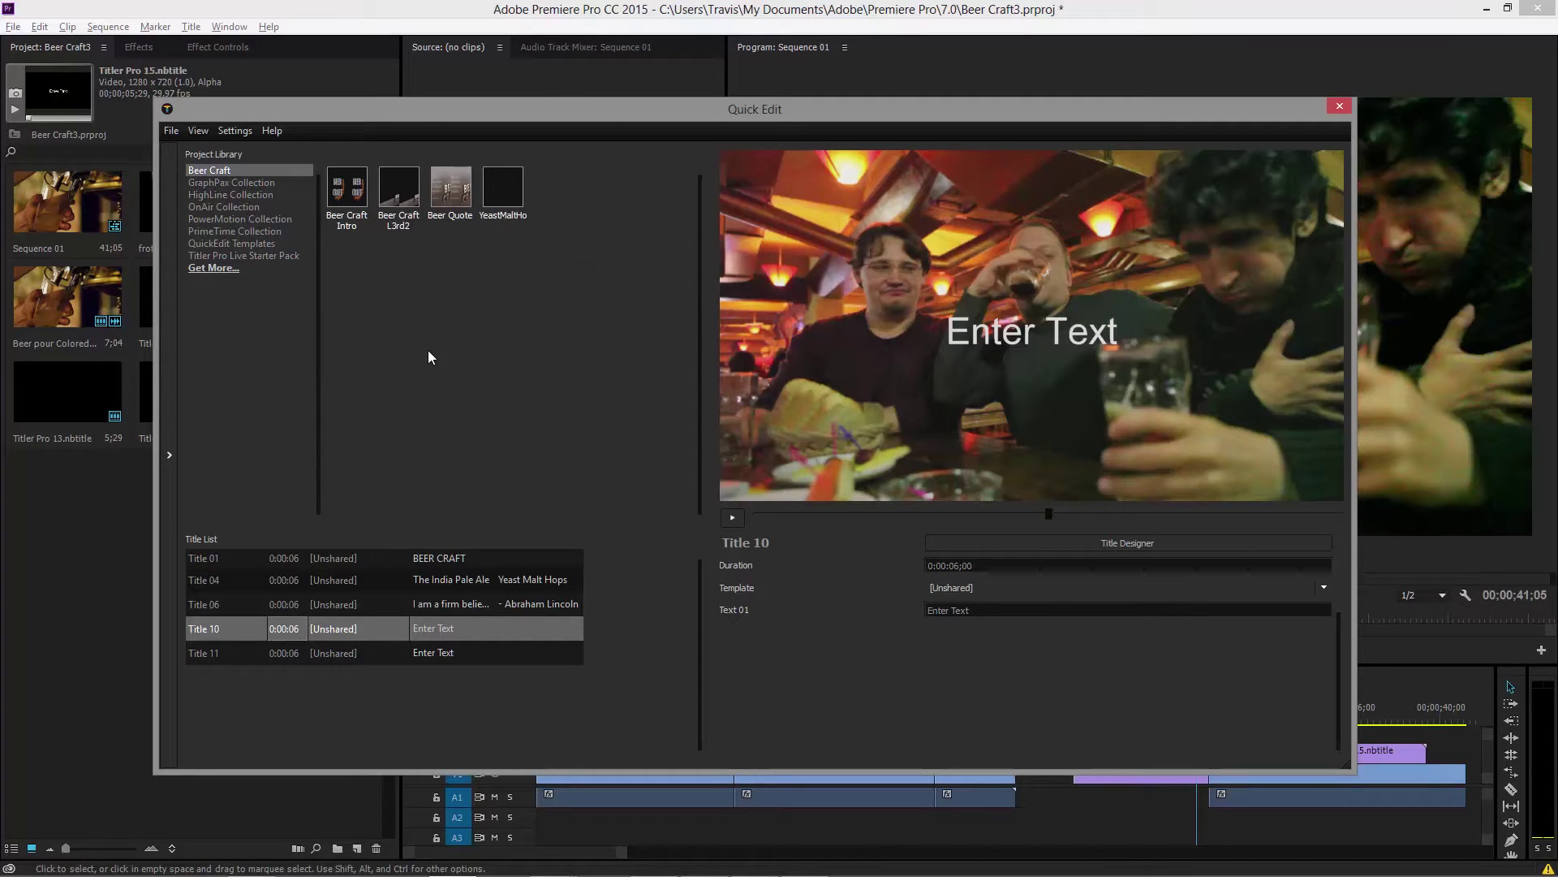
mouse_move(402, 194)
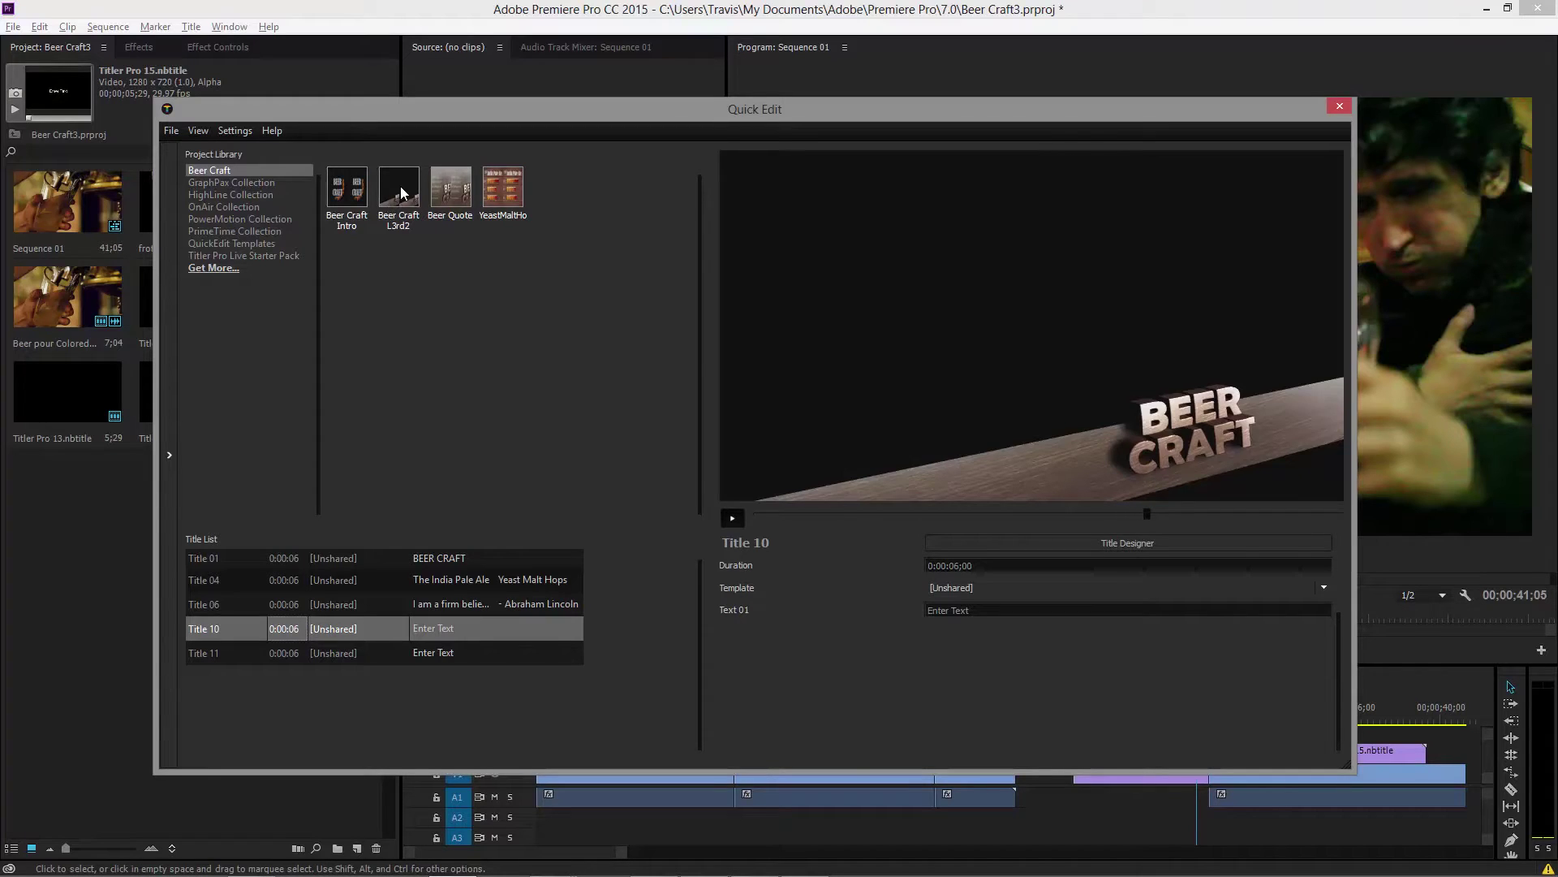
drag(402, 194, 367, 625)
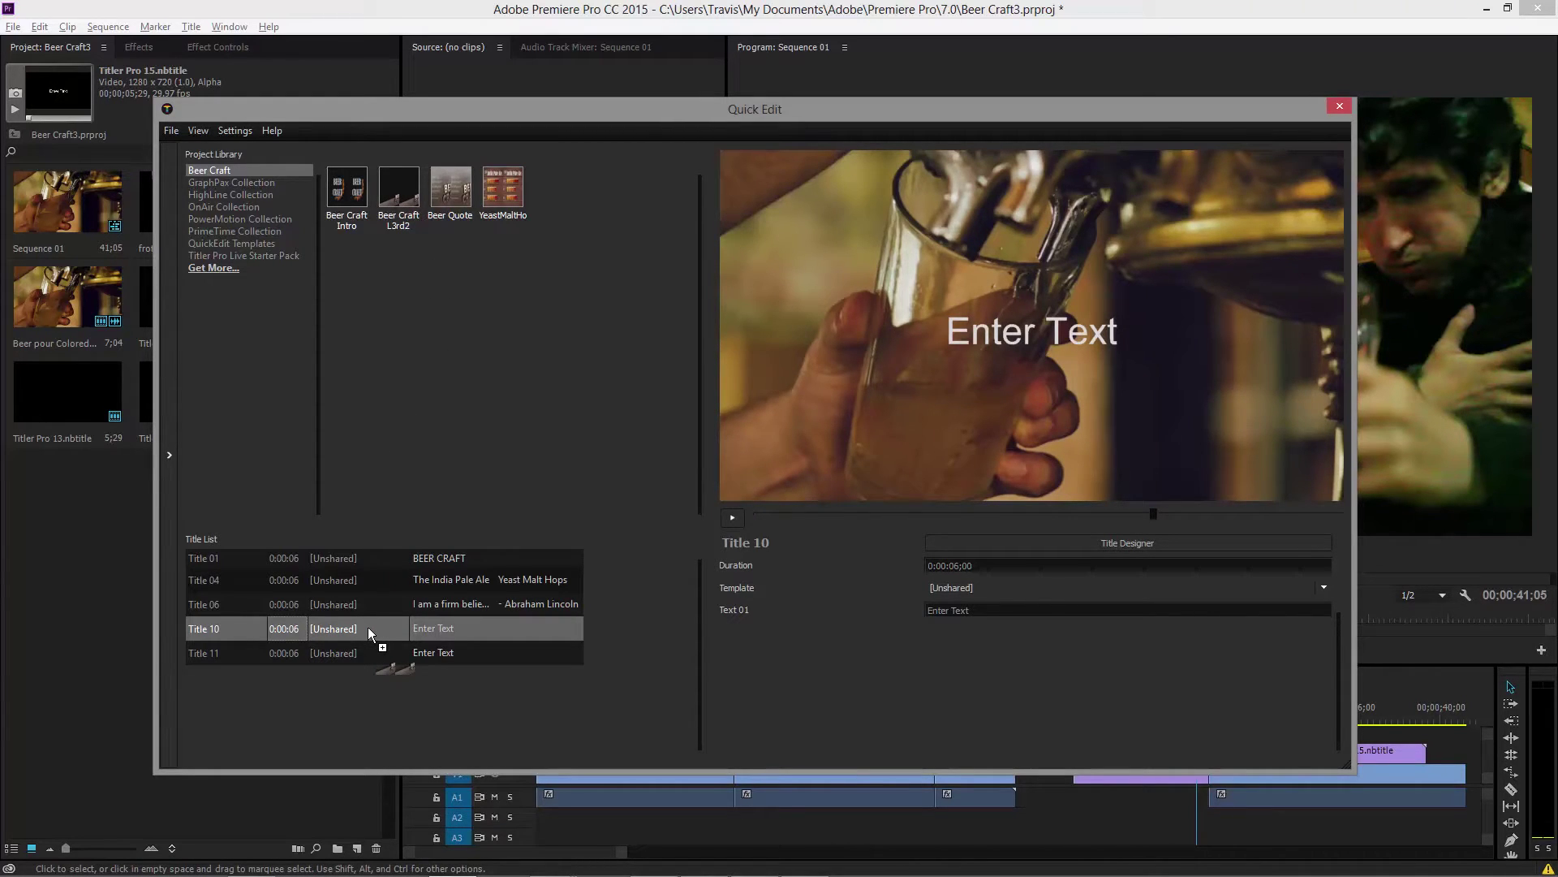
drag(368, 627, 367, 626)
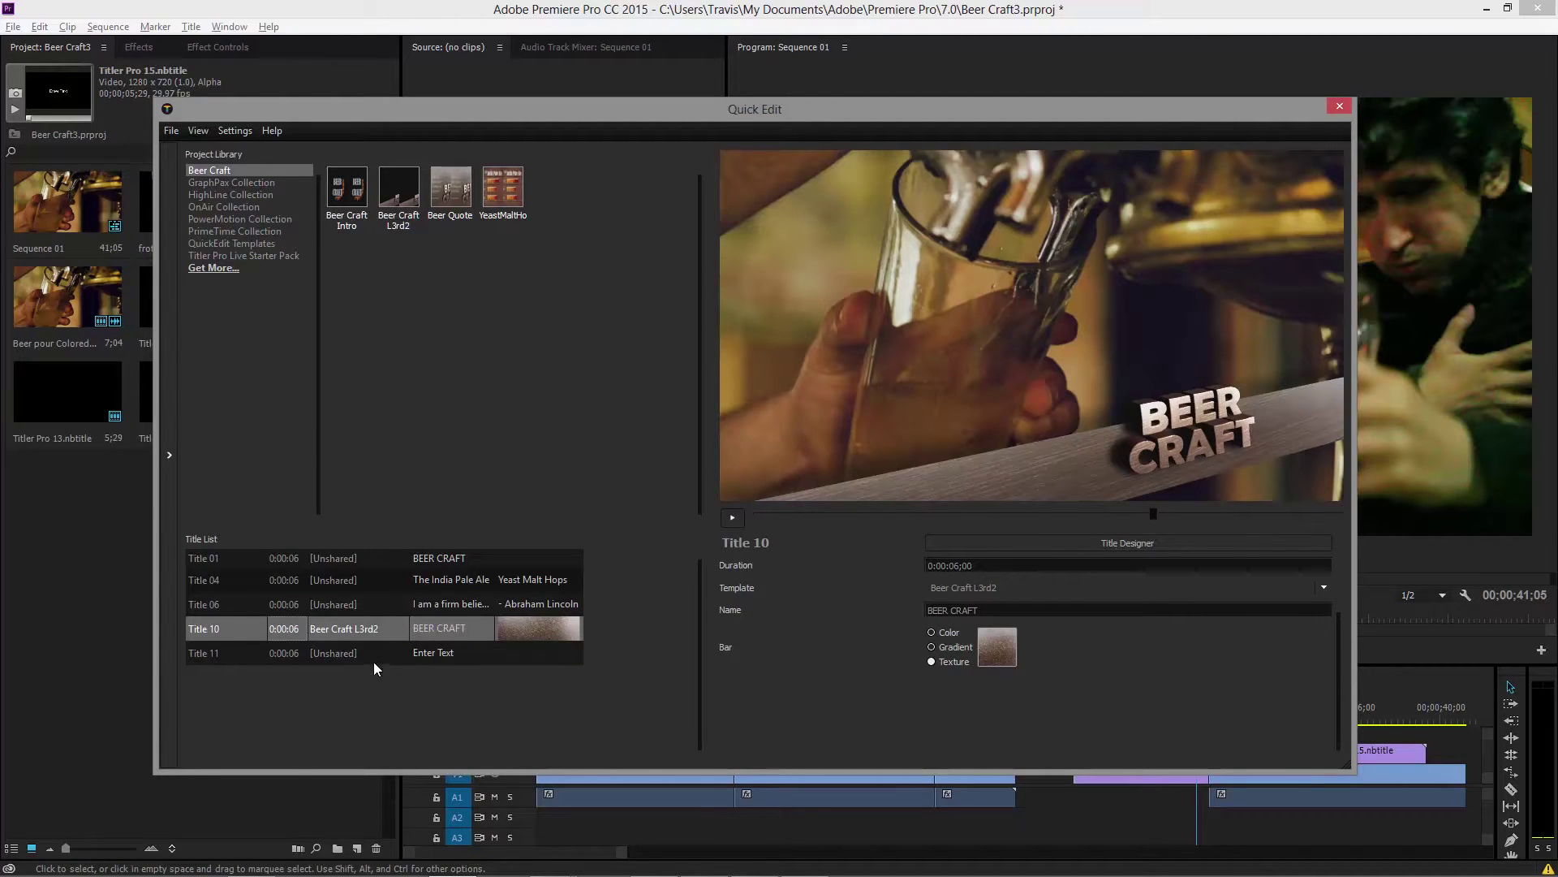
Give Title 11 the Beer Craft L3rd2 template, replacing the Beer Quote template tried first.
click(373, 653)
drag(450, 195, 343, 653)
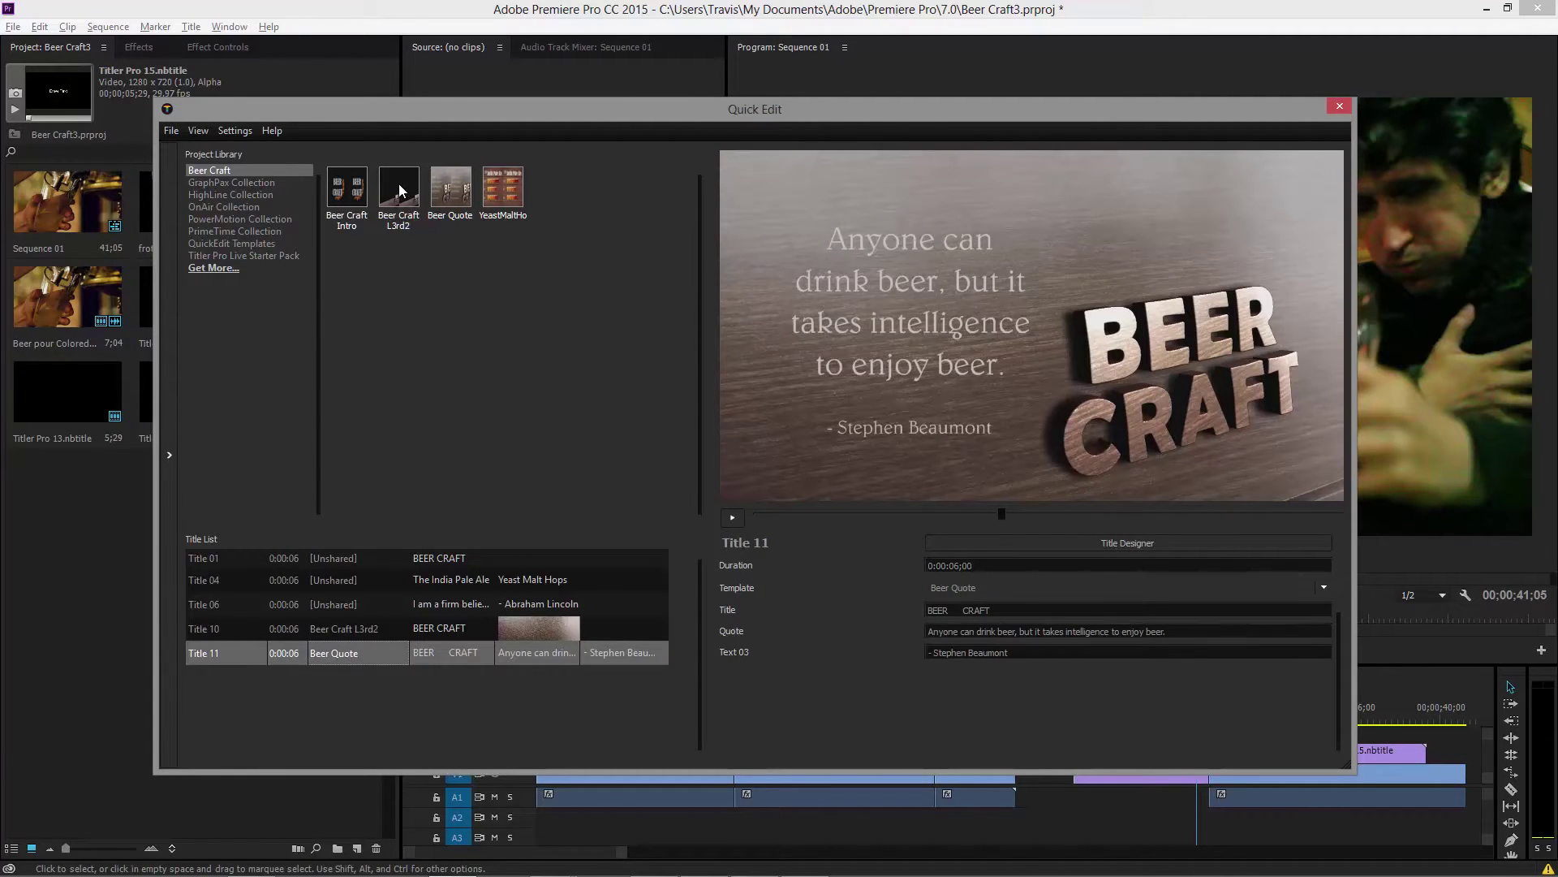
drag(398, 183, 377, 649)
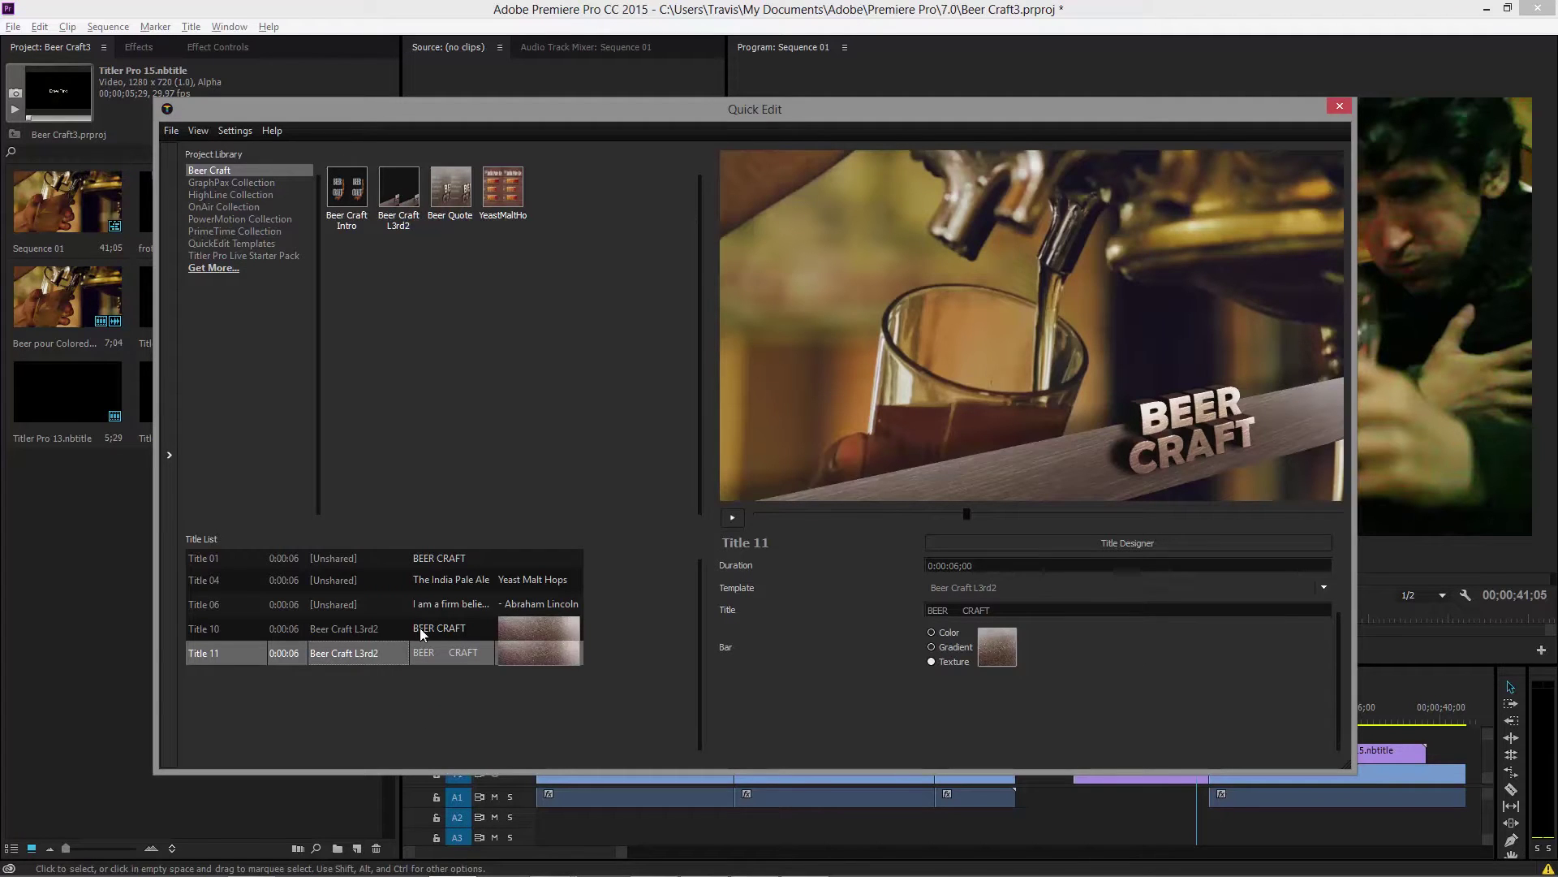
Replace Title 10's BEER CRAFT name text with 'GOOD FRIENDS Are here and having fun'.
click(360, 630)
click(353, 651)
click(359, 634)
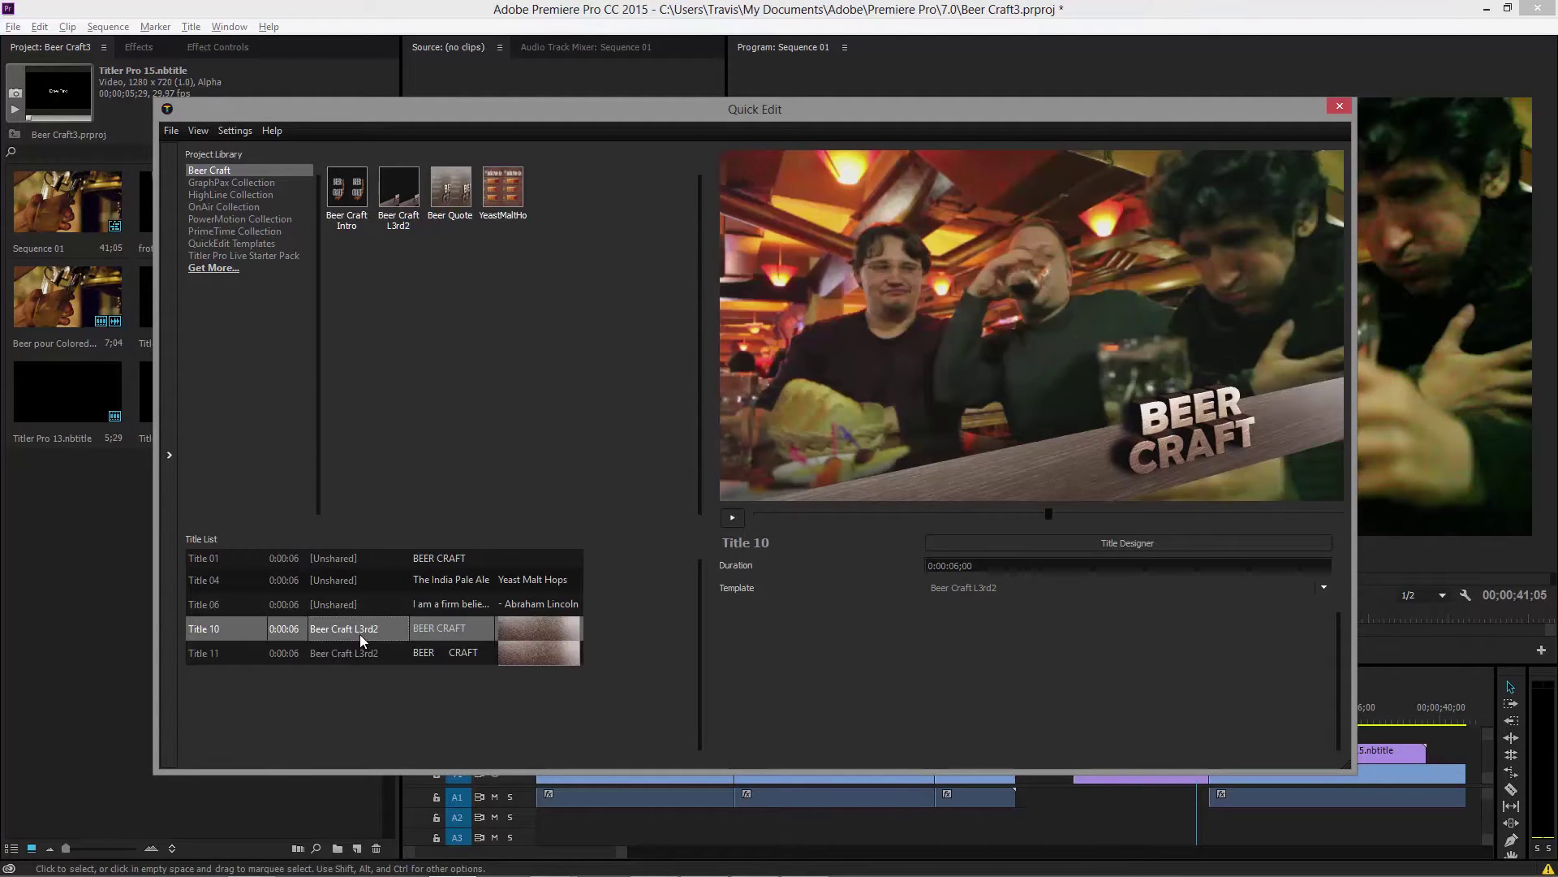
click(880, 610)
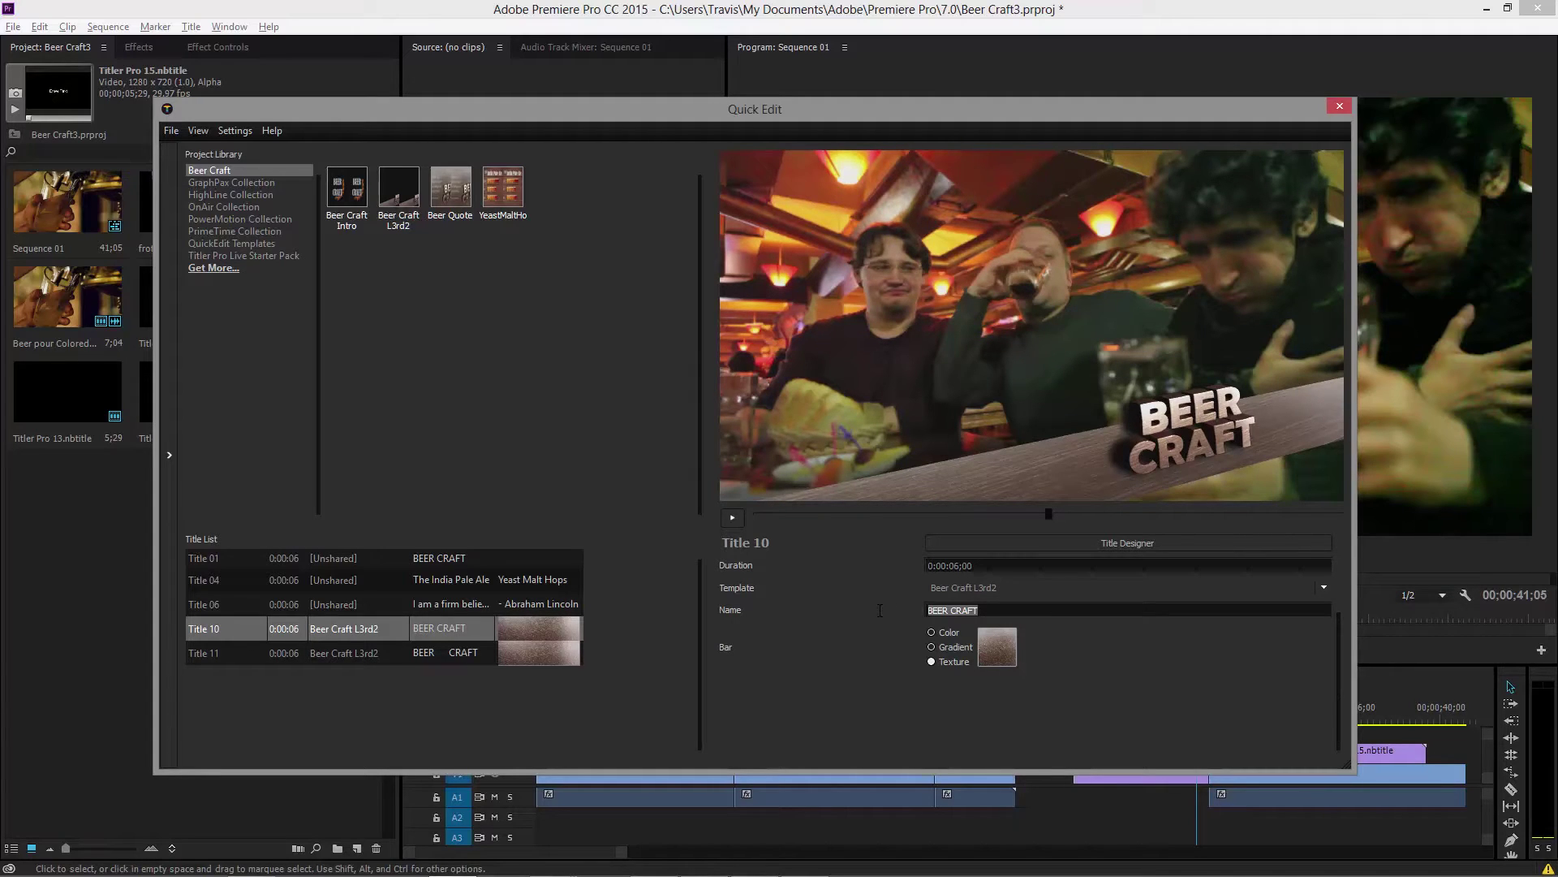
text(GOOD FRIENDS)
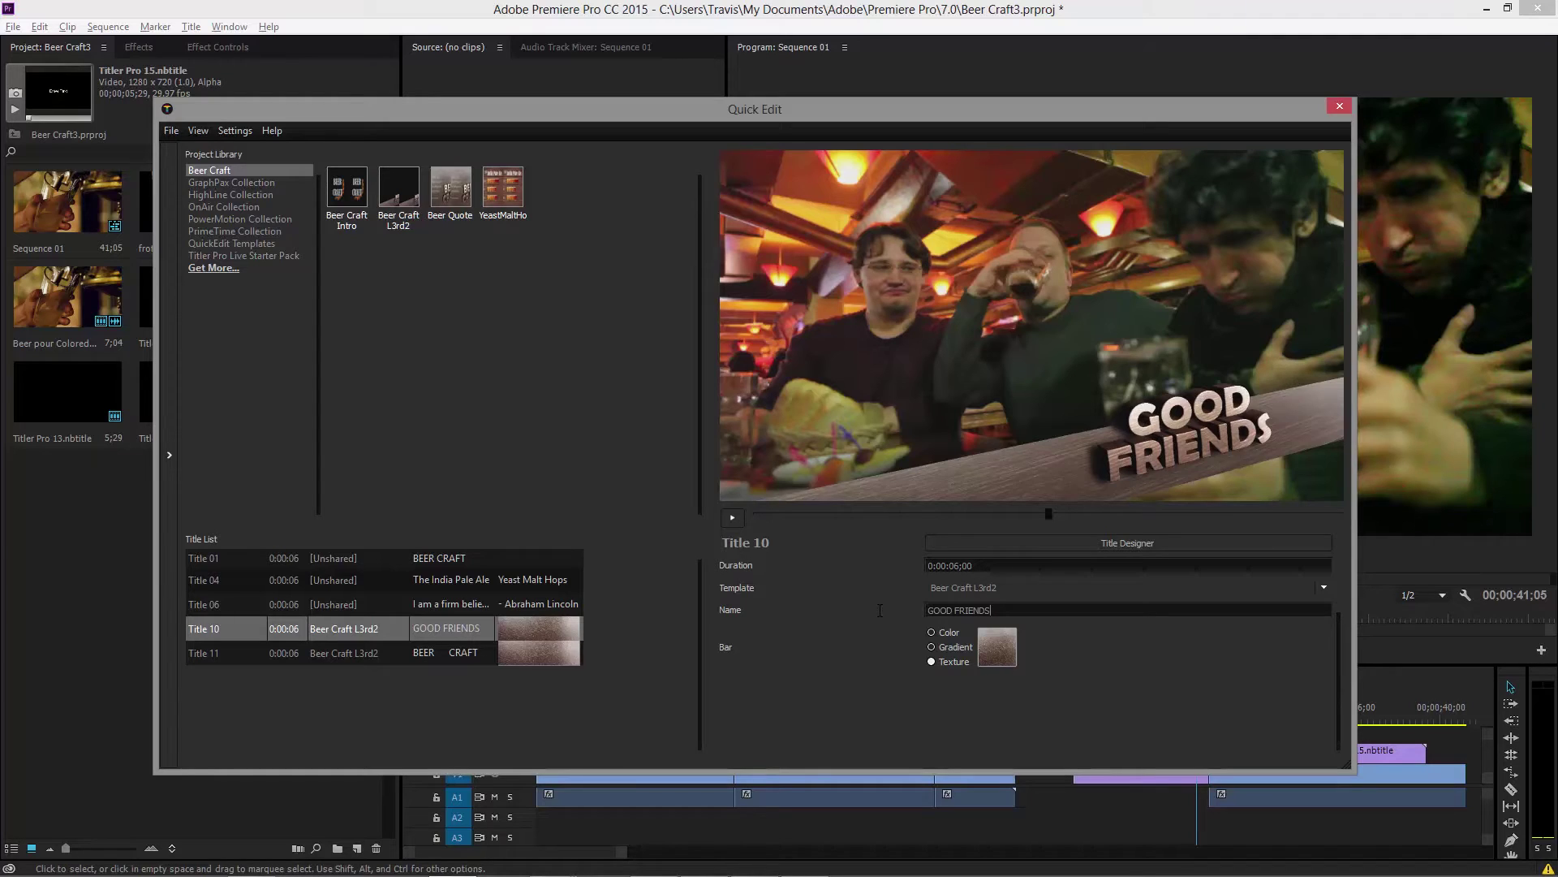
text( Are here)
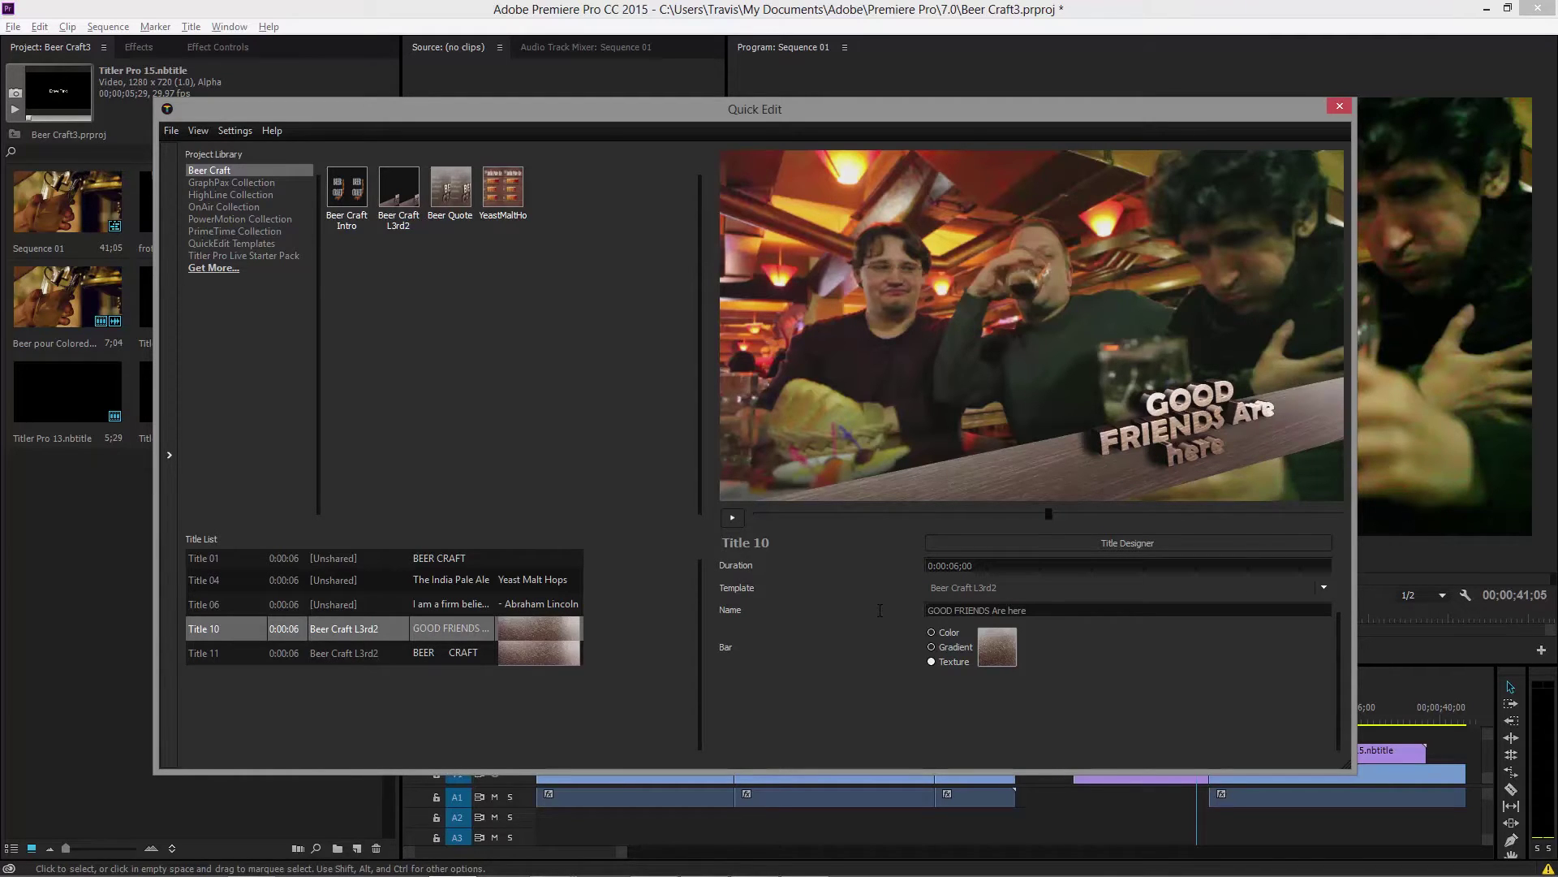
text( and having fun)
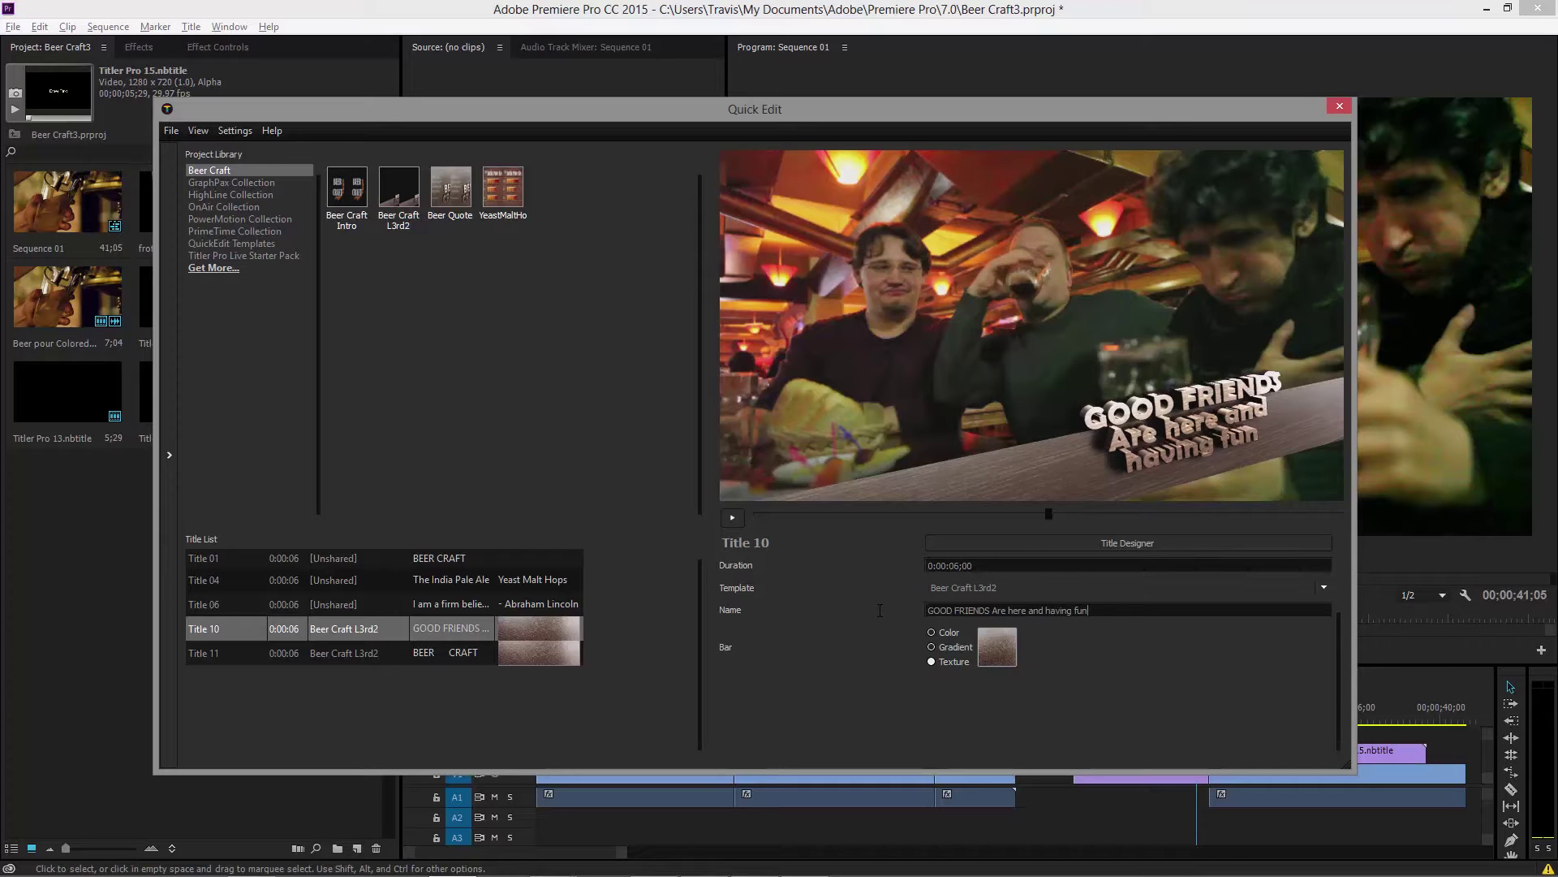
click(363, 654)
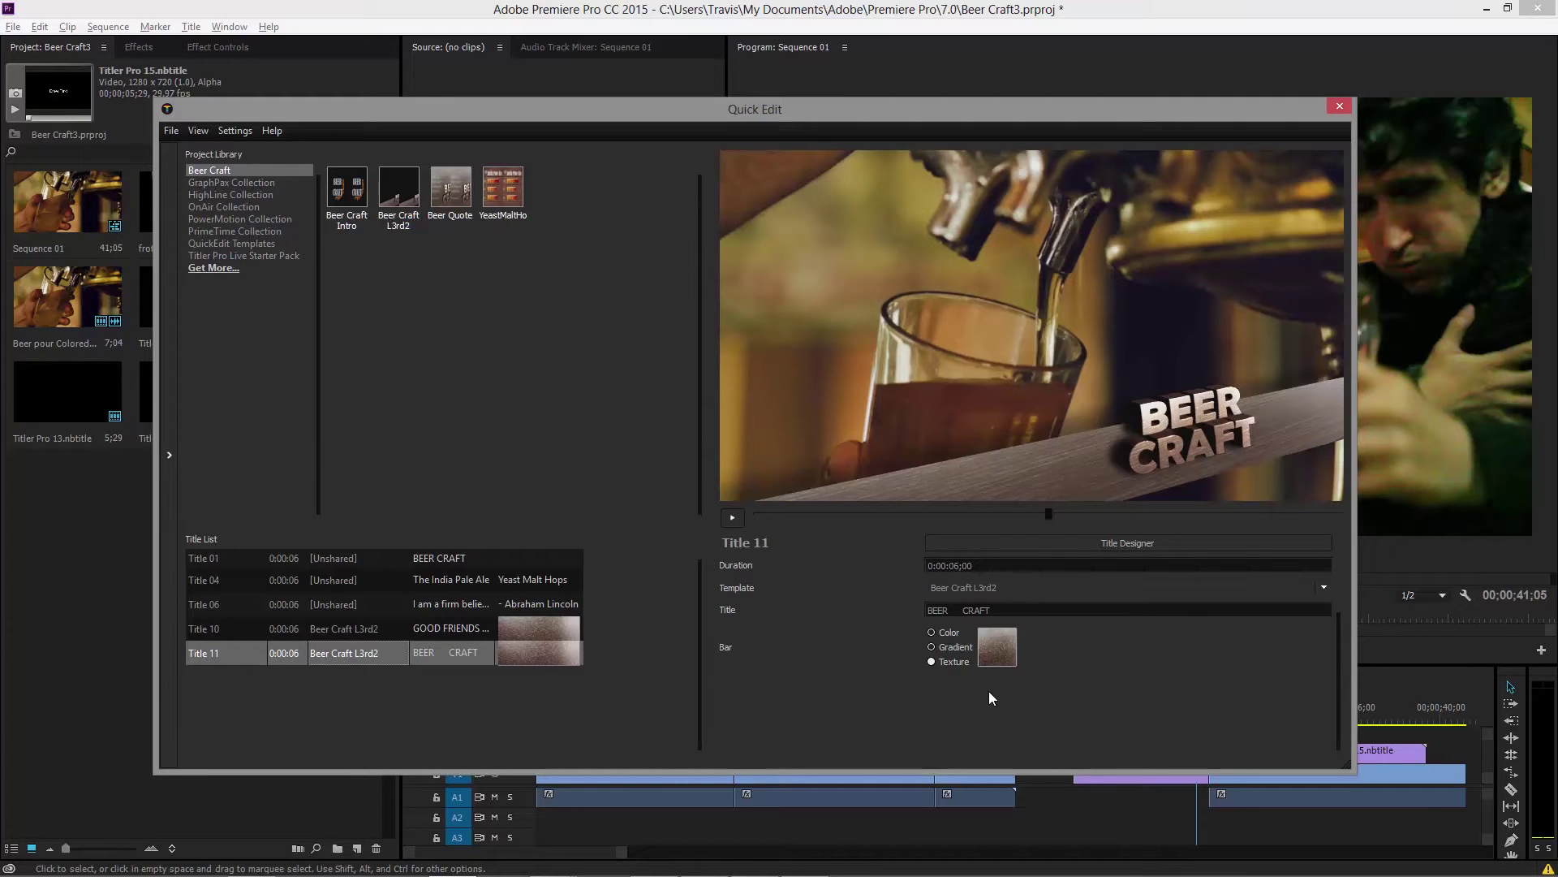
In Title 11's full designer, expose the BEER CRAFT text and rectangle 3D face as Title and Bar variables.
click(1112, 544)
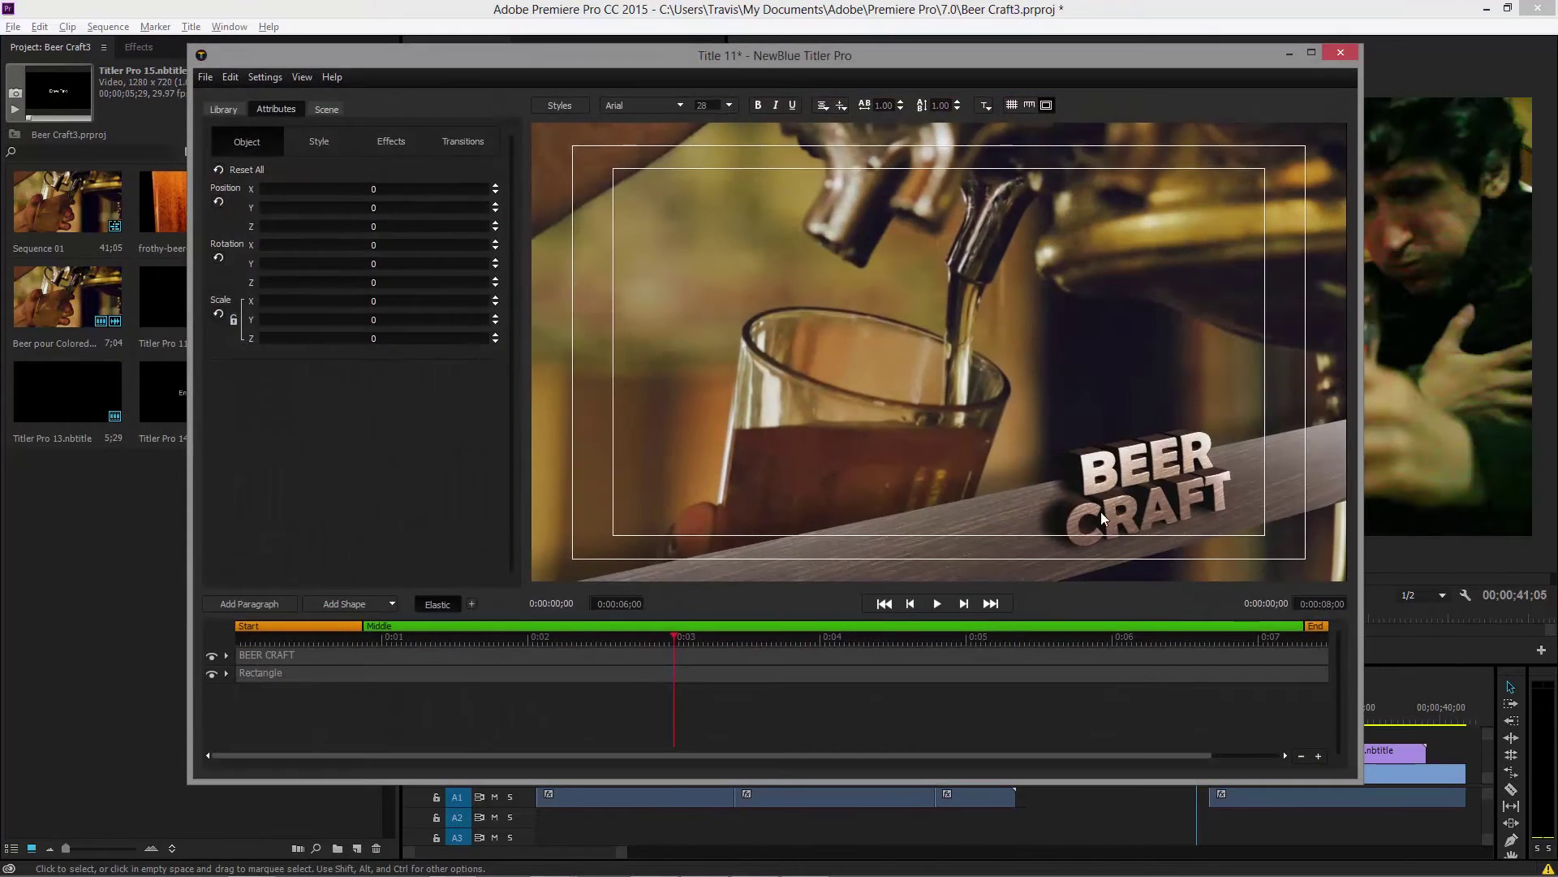
click(635, 672)
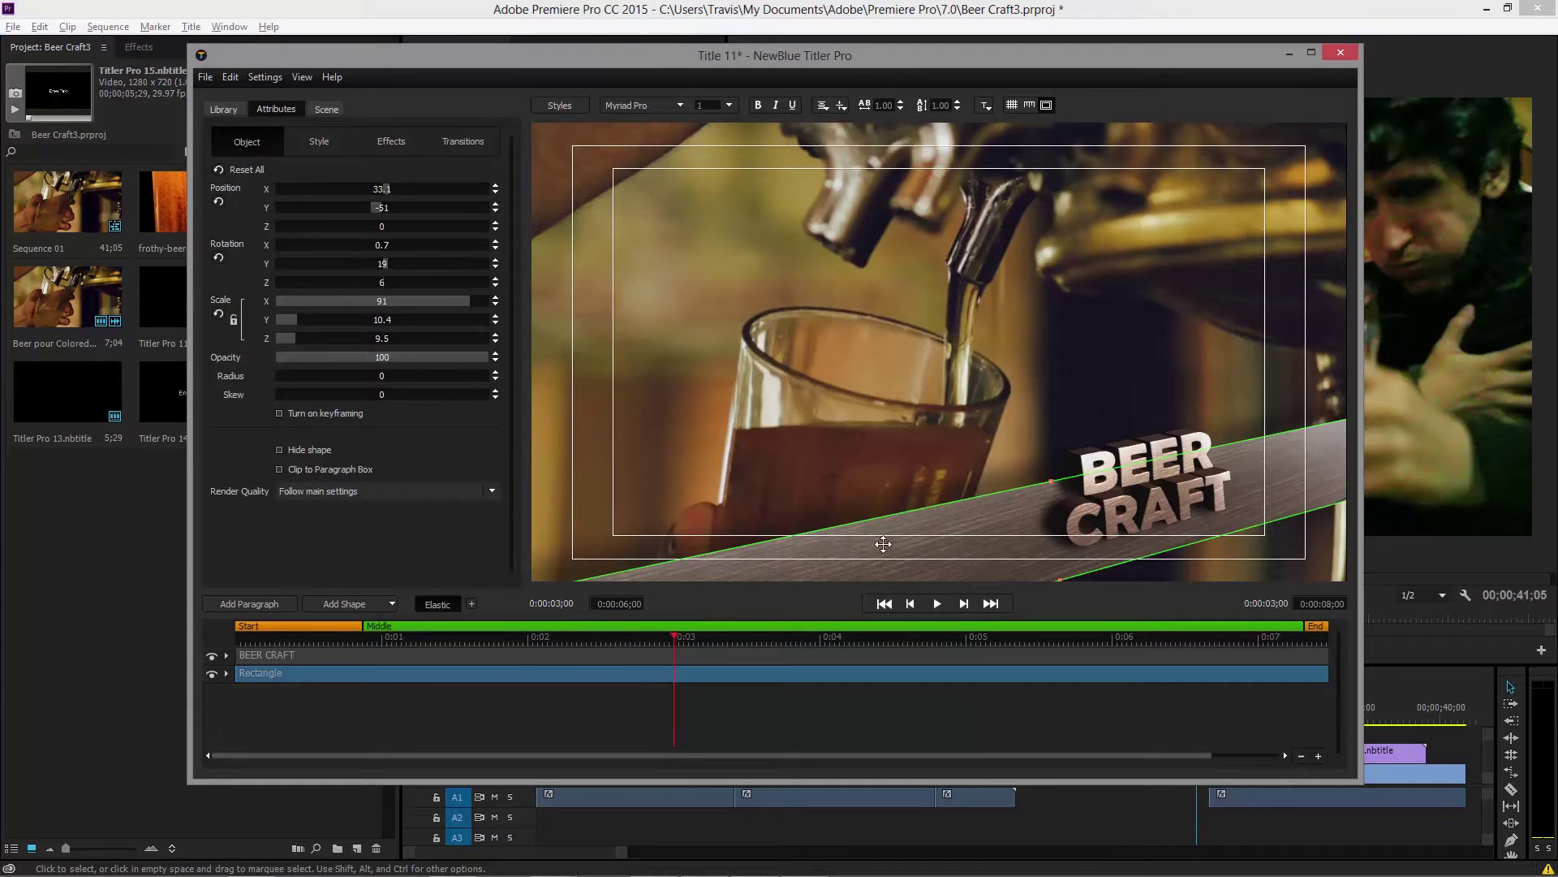
click(885, 655)
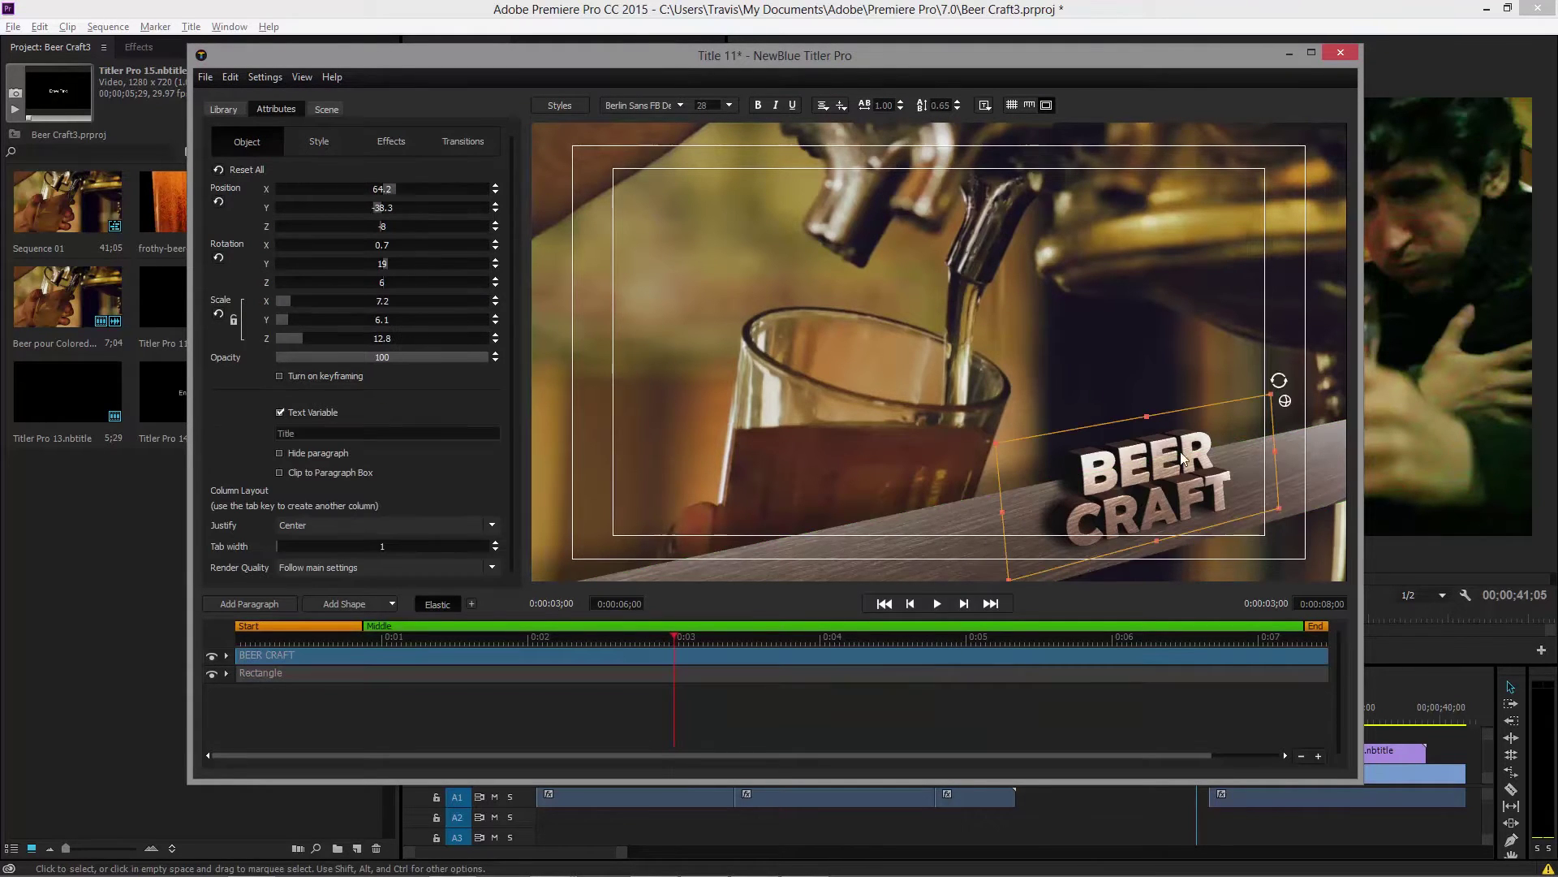
click(985, 105)
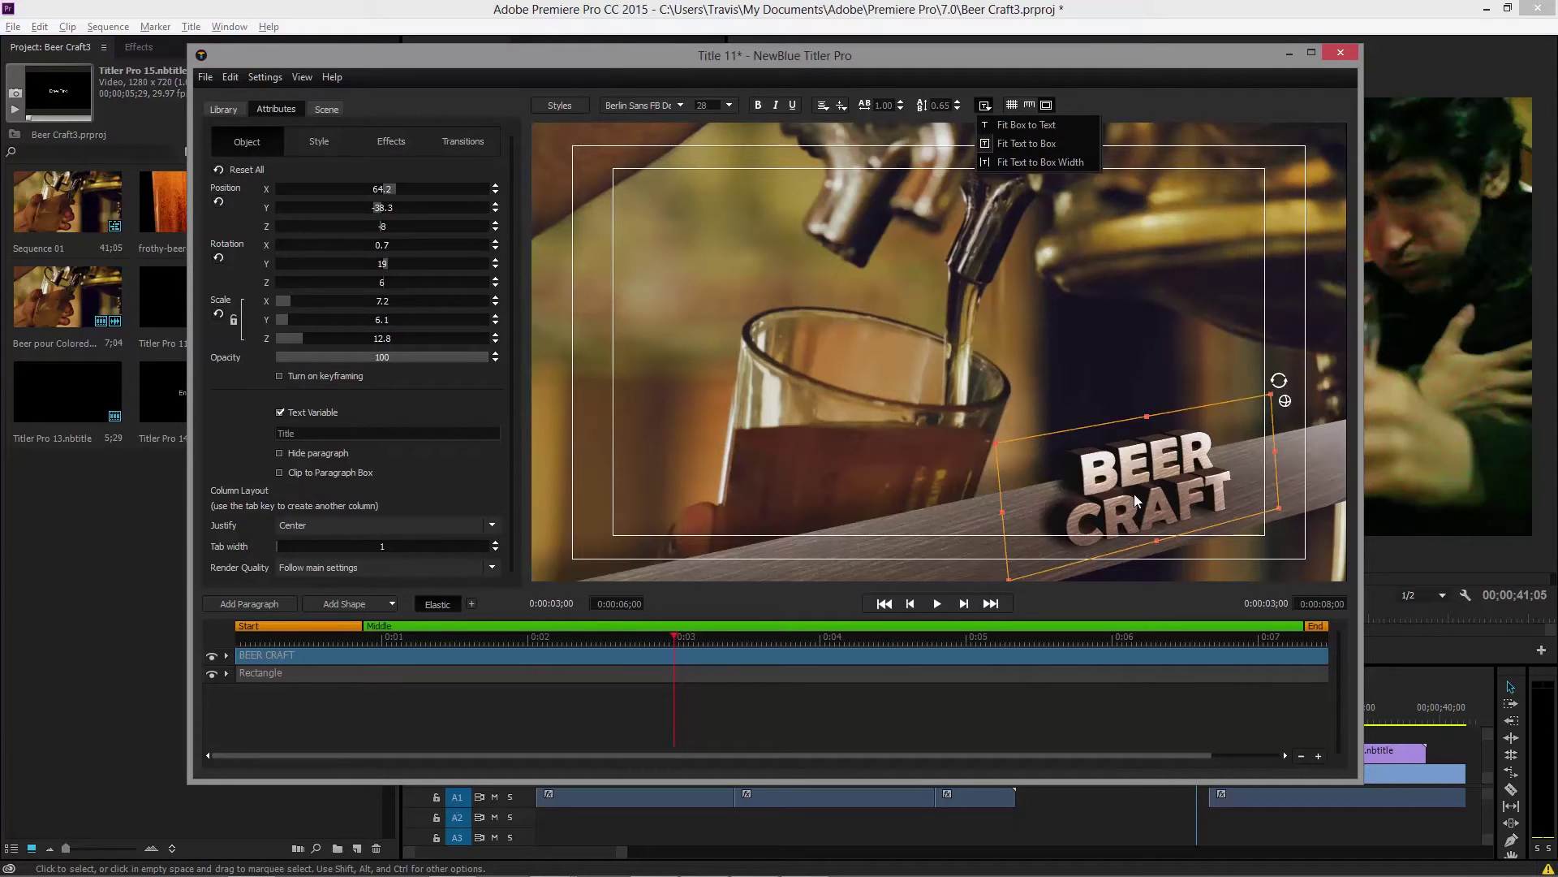
click(241, 157)
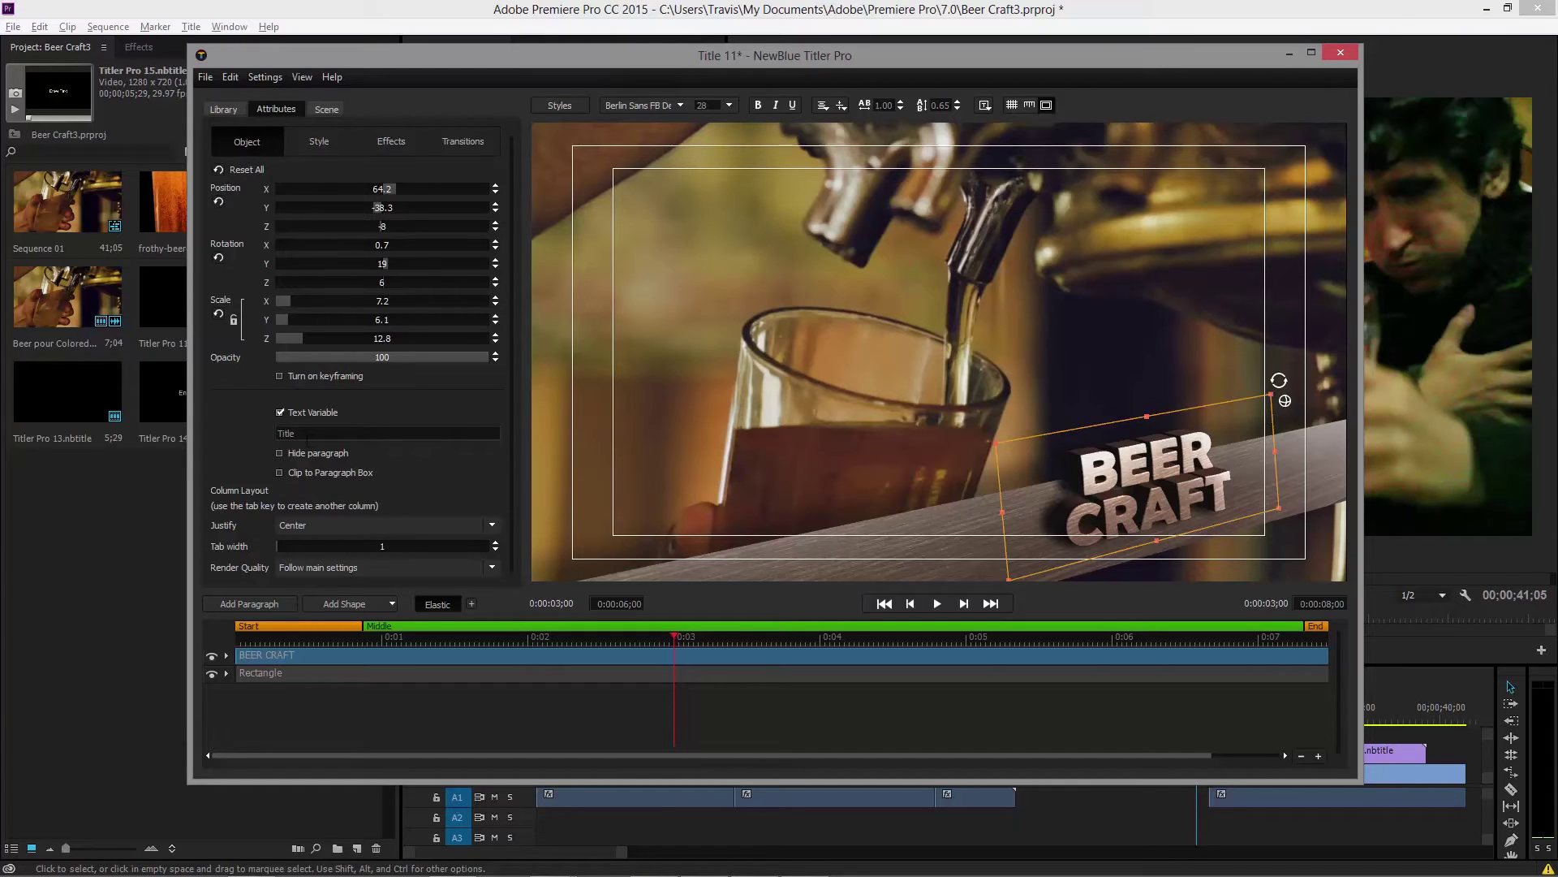
click(556, 673)
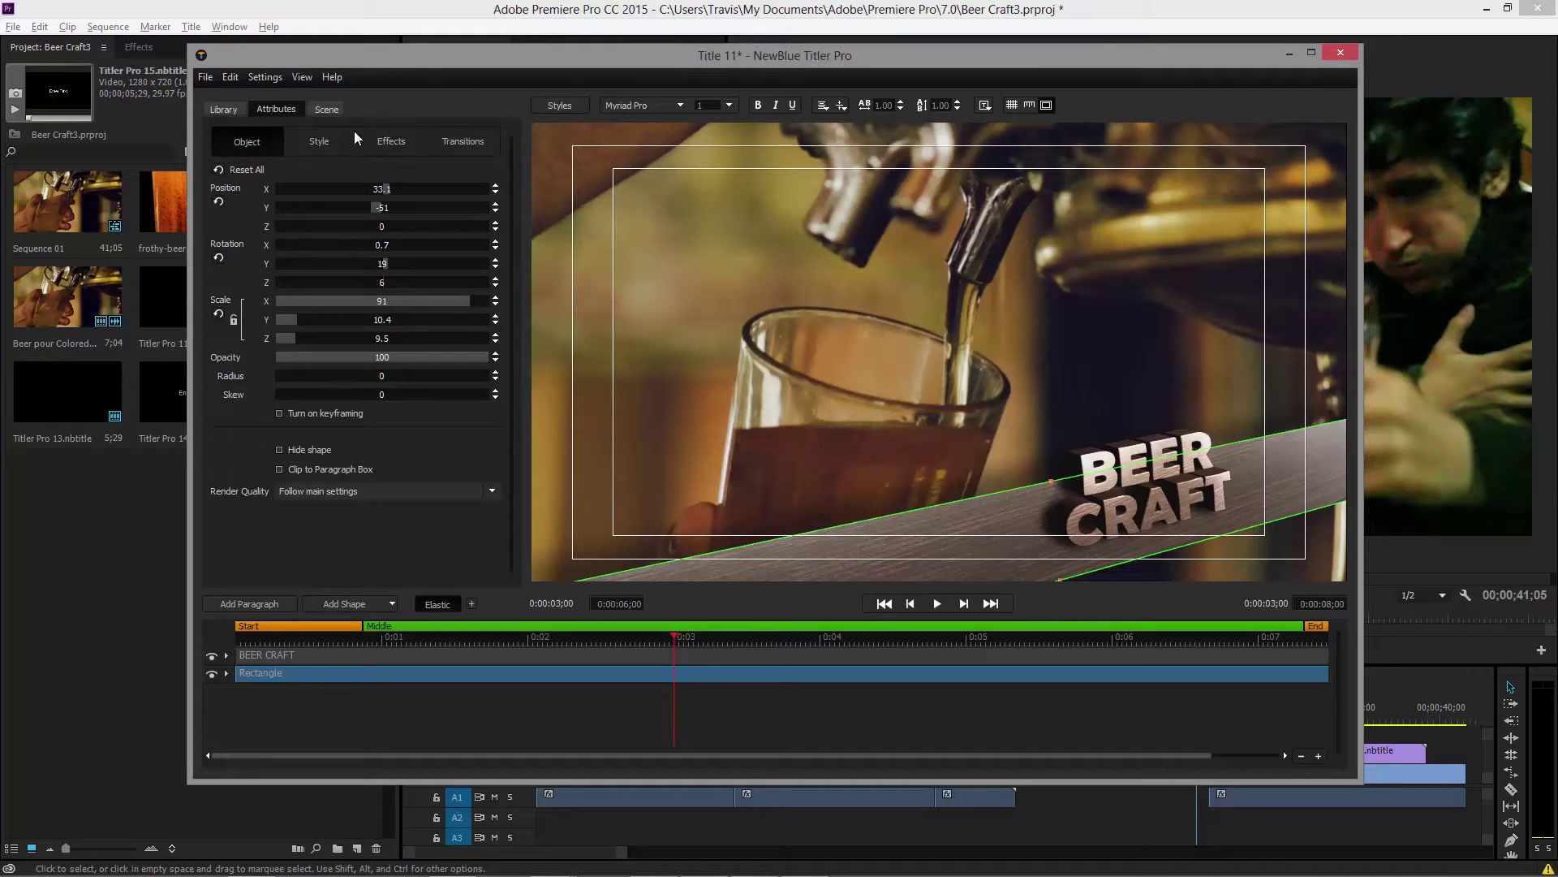
click(328, 148)
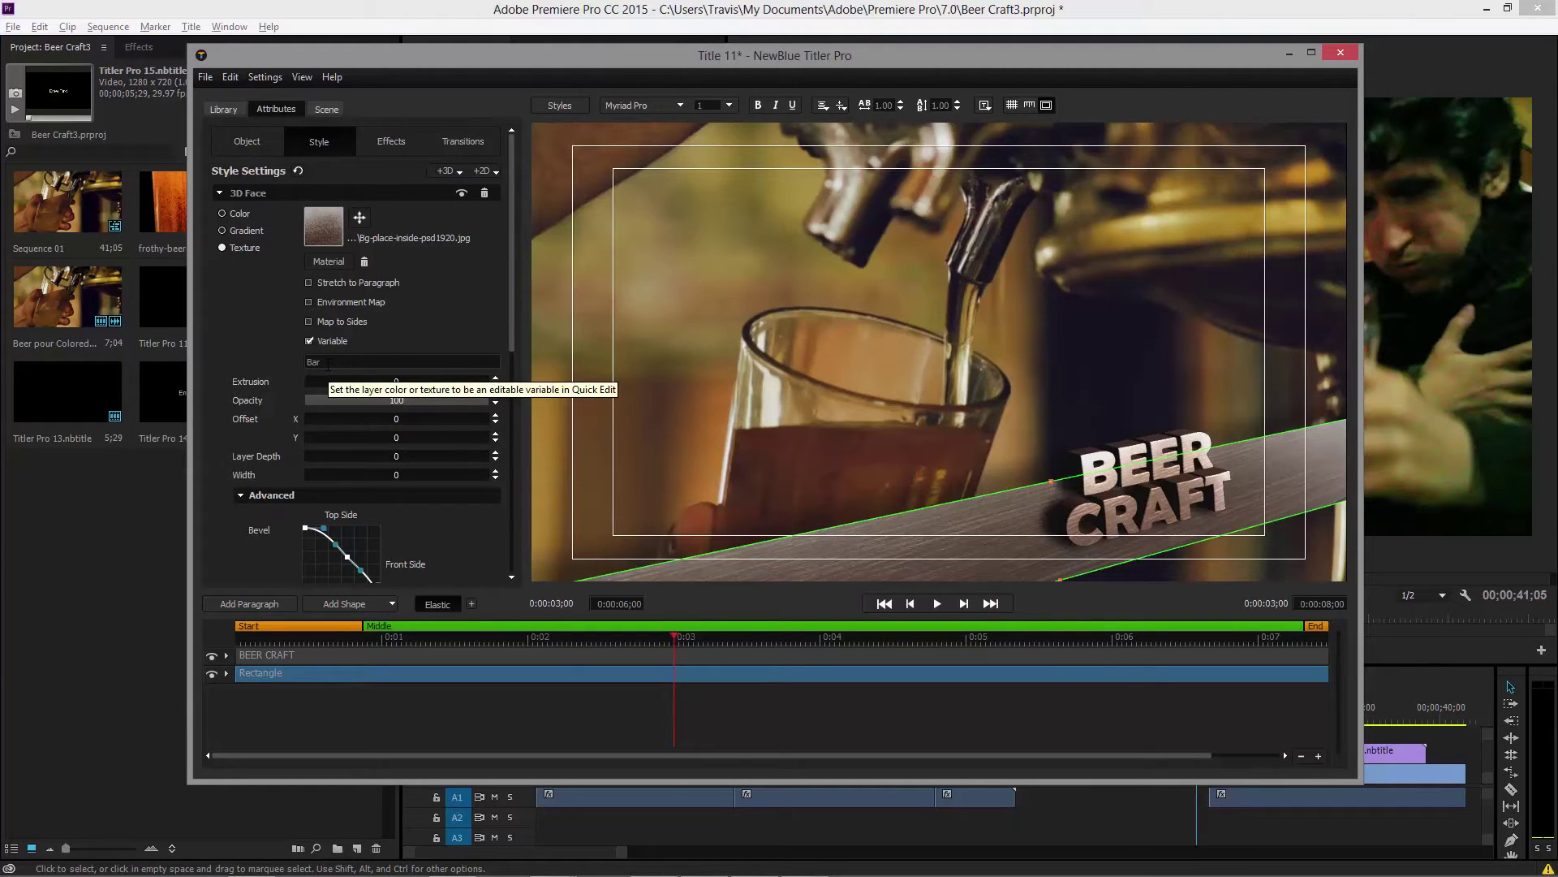
Return Title 11 to Quick Edit, discarding the unsaved designer changes.
click(279, 78)
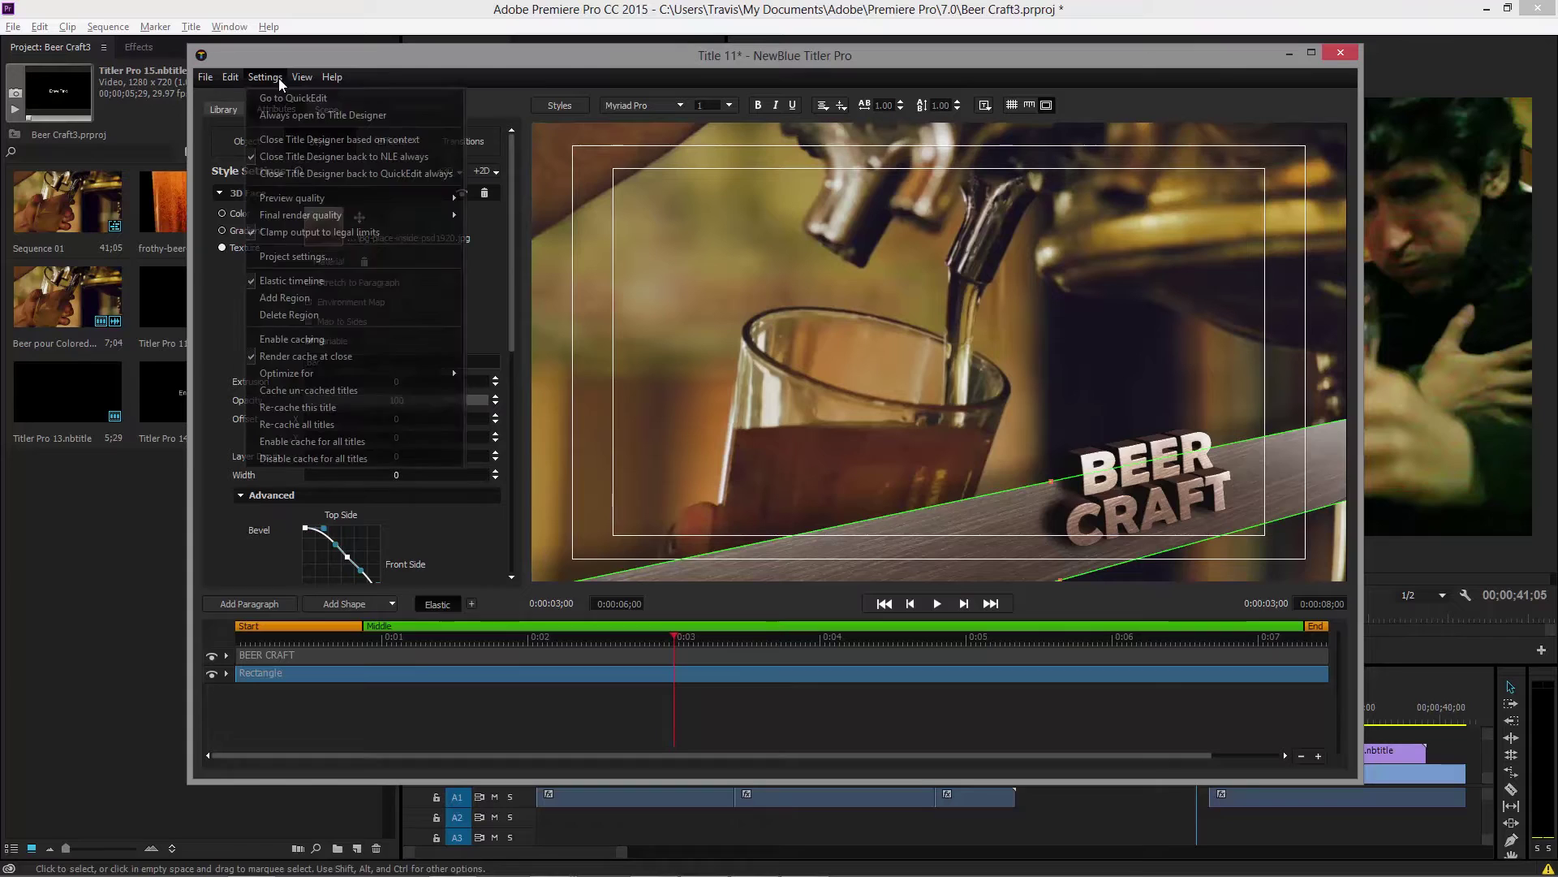
click(284, 105)
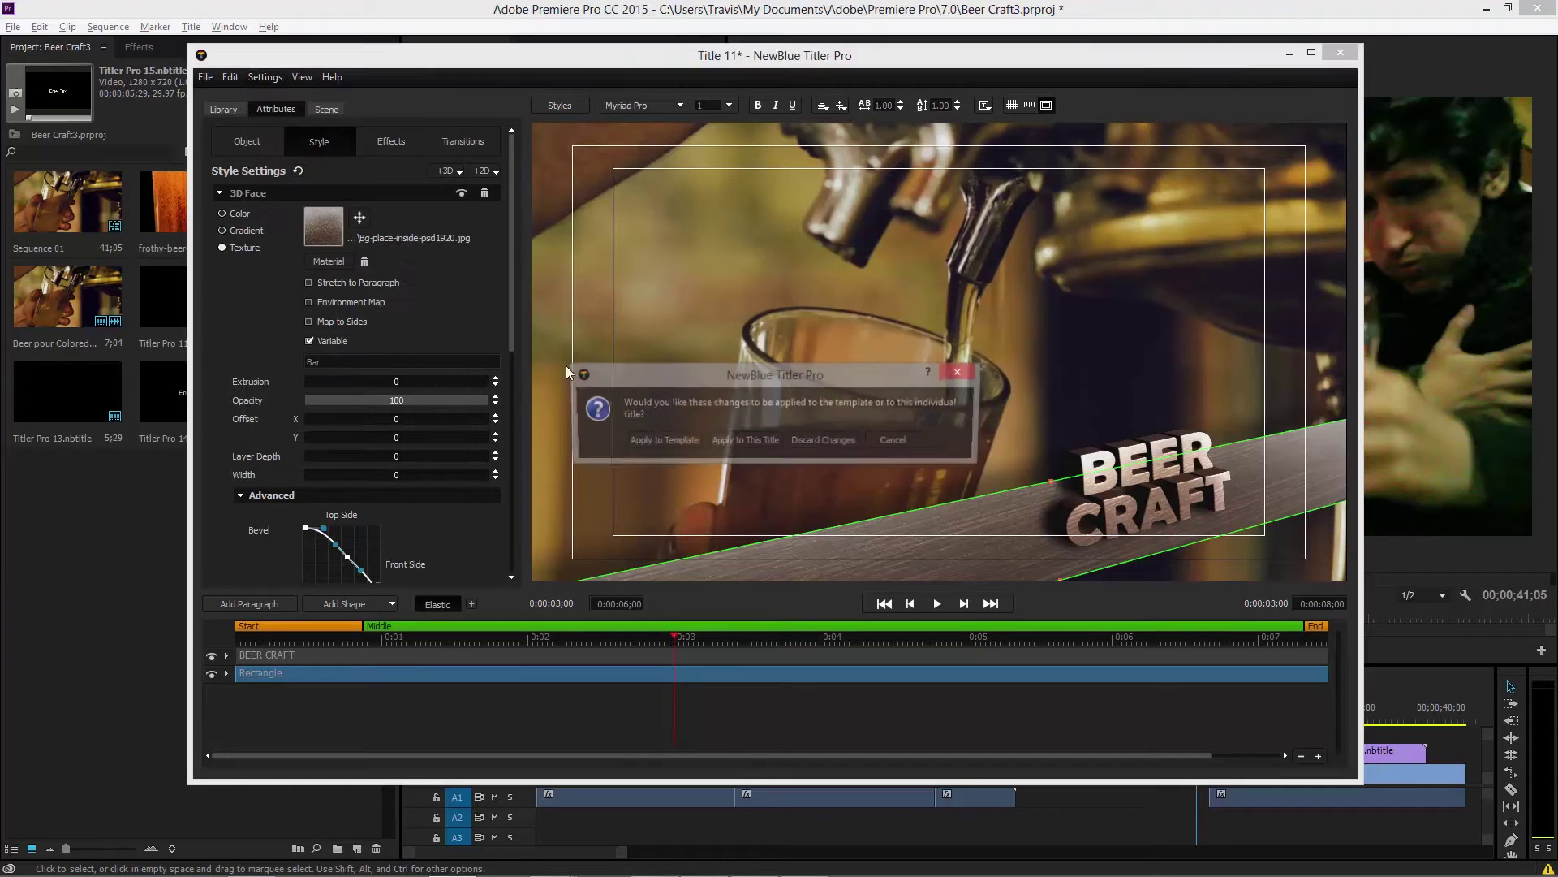
click(805, 438)
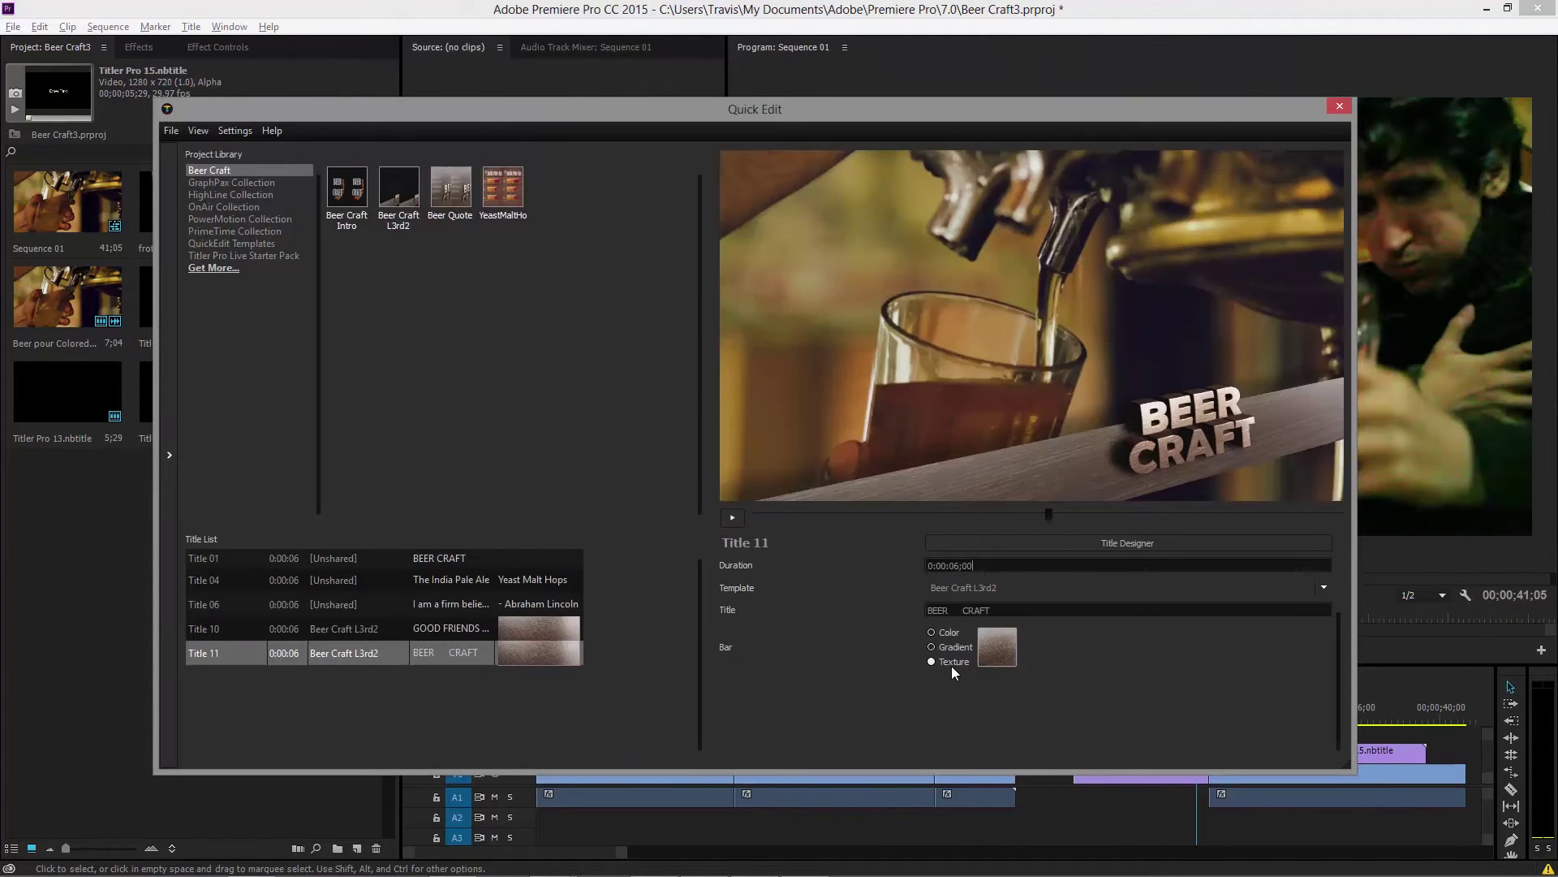
Texture the Bar with the frothy beer-pour video from the Videos library and preview the result.
click(985, 654)
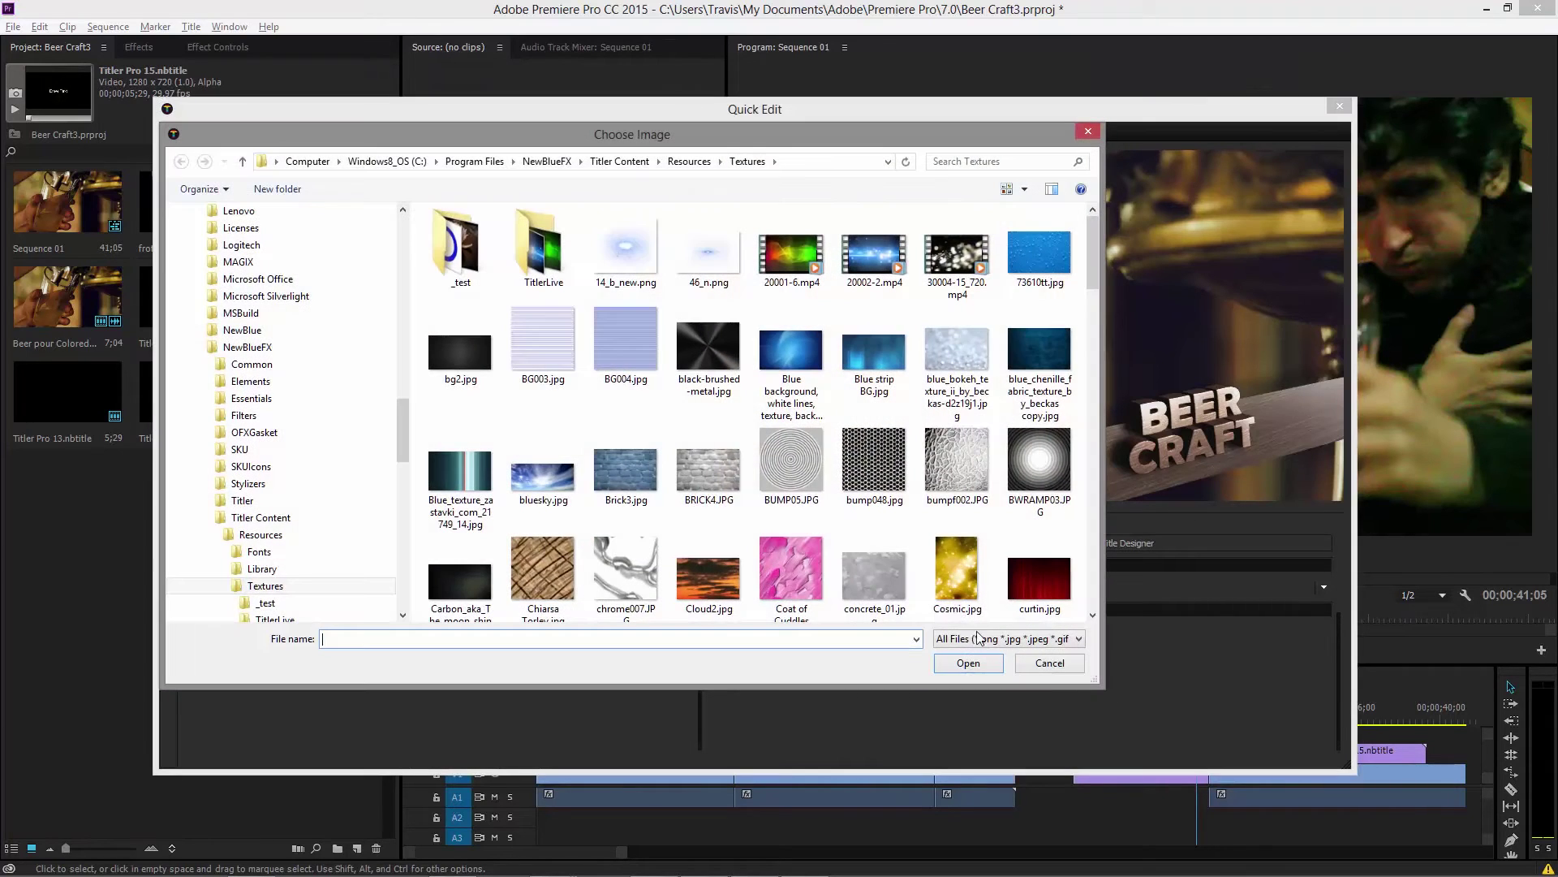
drag(403, 425, 396, 242)
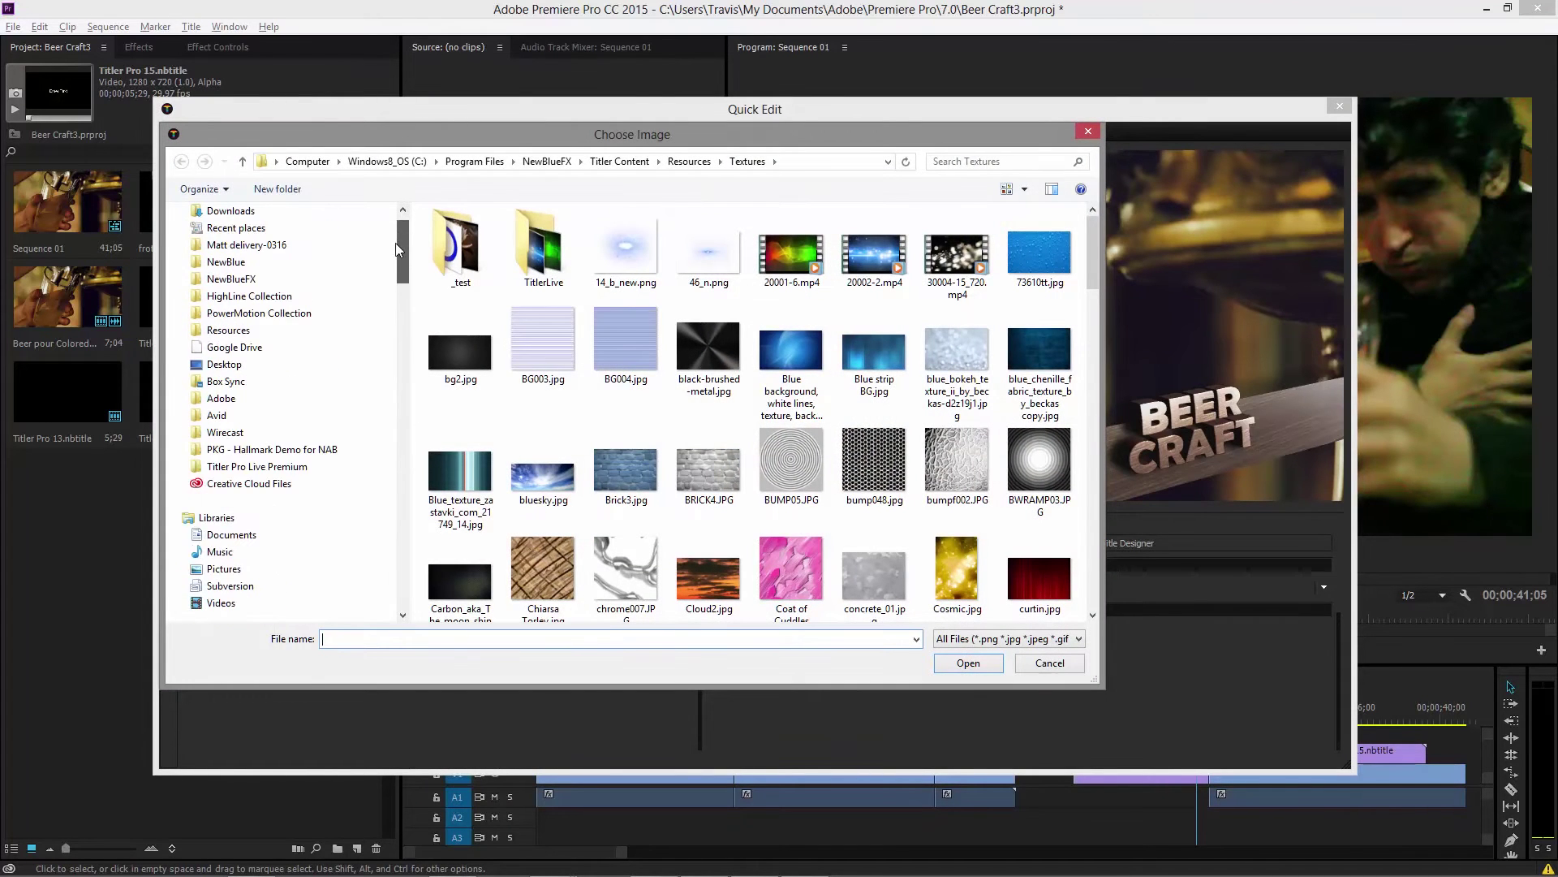
click(225, 465)
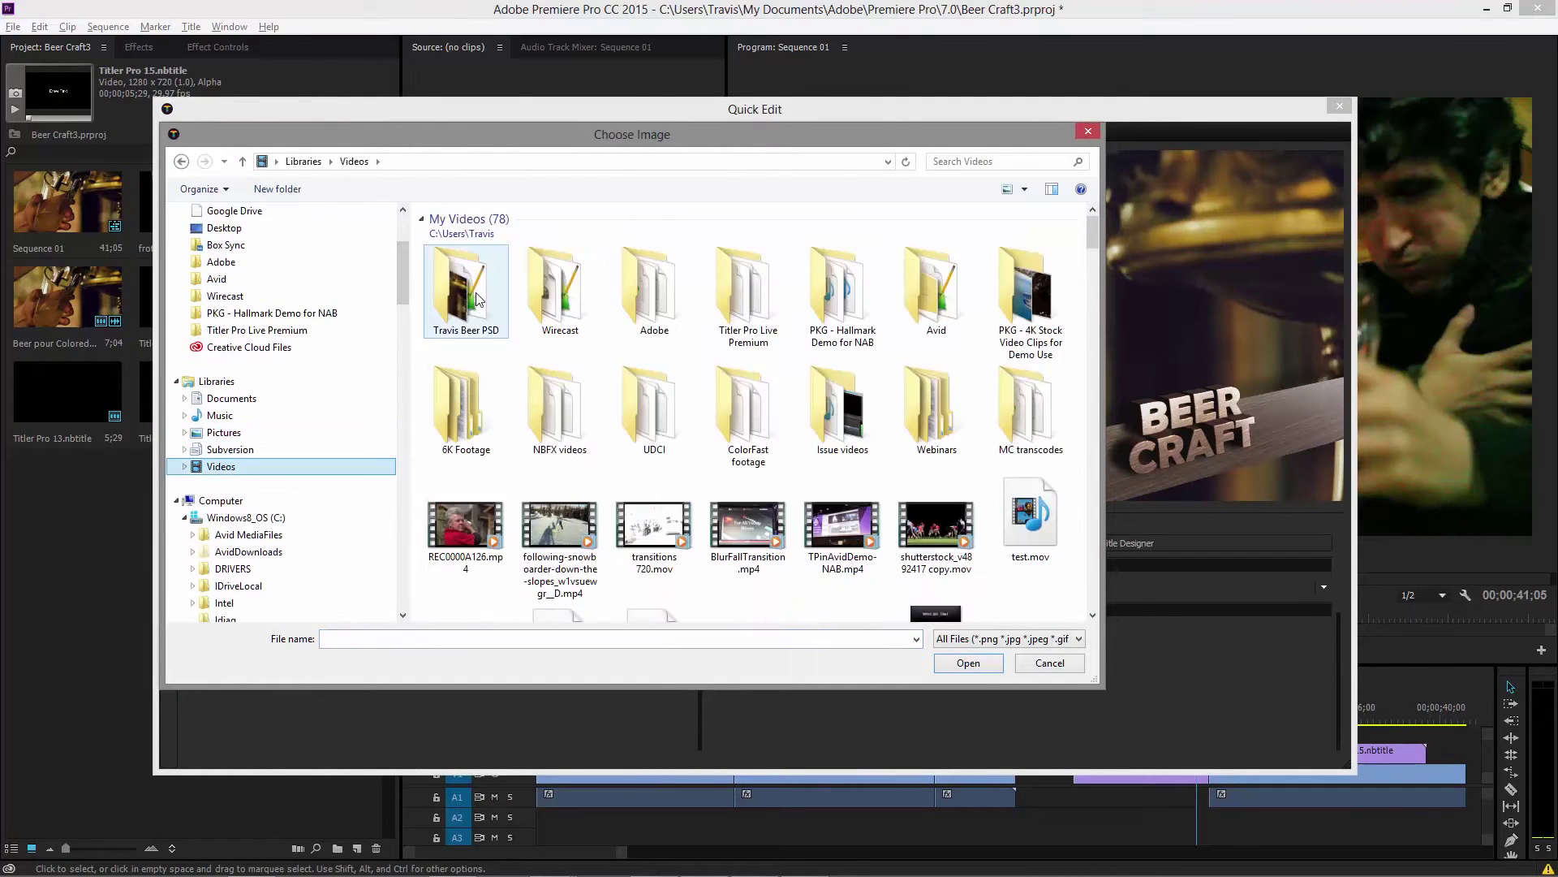
double_click(461, 276)
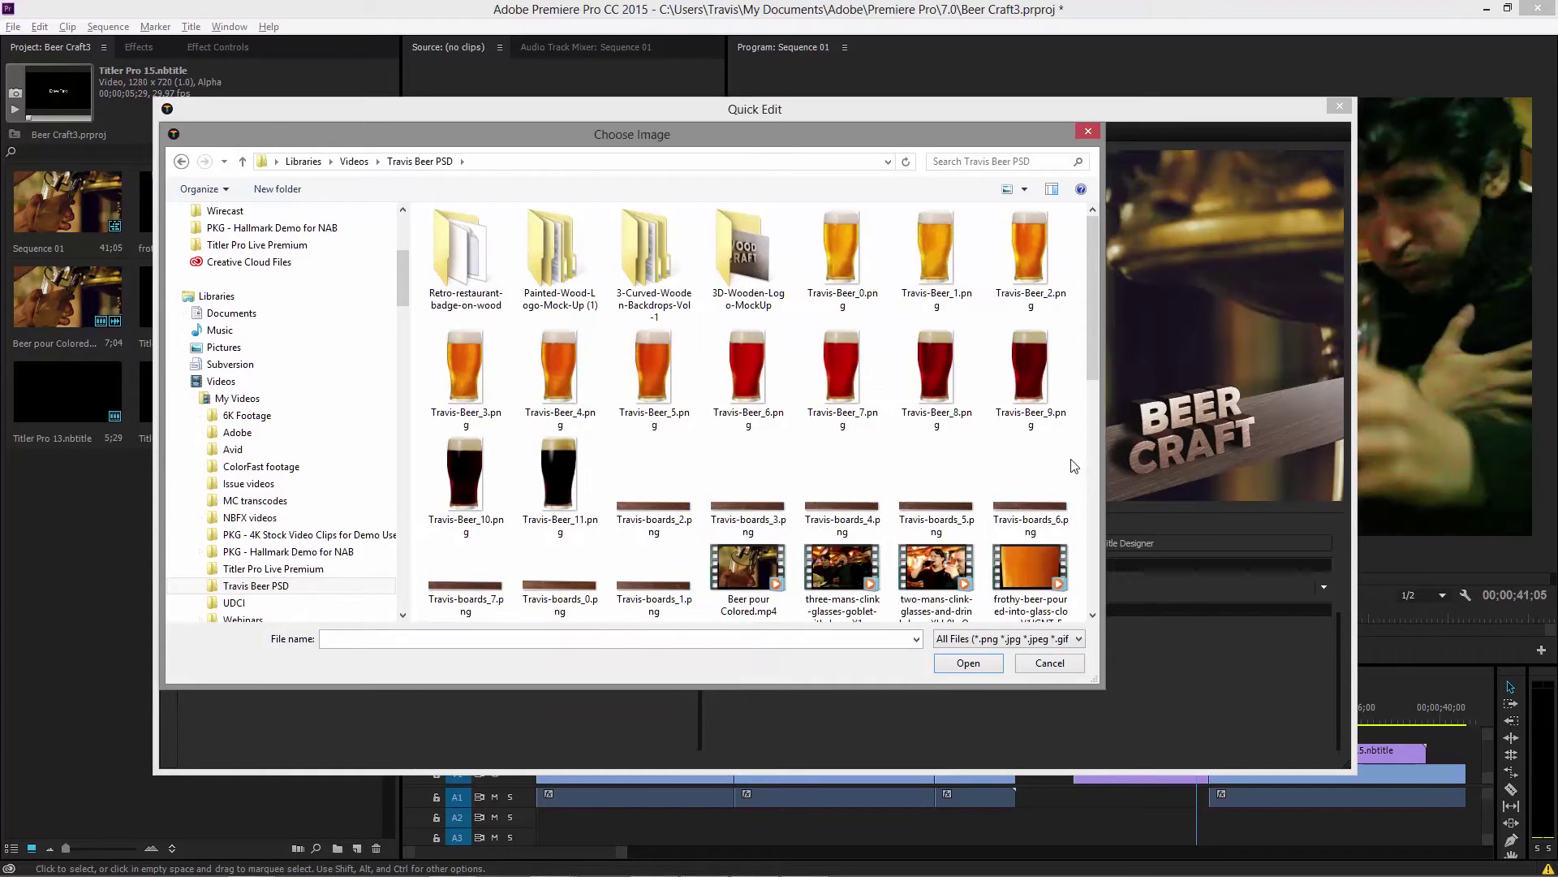
scroll(893, 487, down, 5)
scroll(940, 490, up, 5)
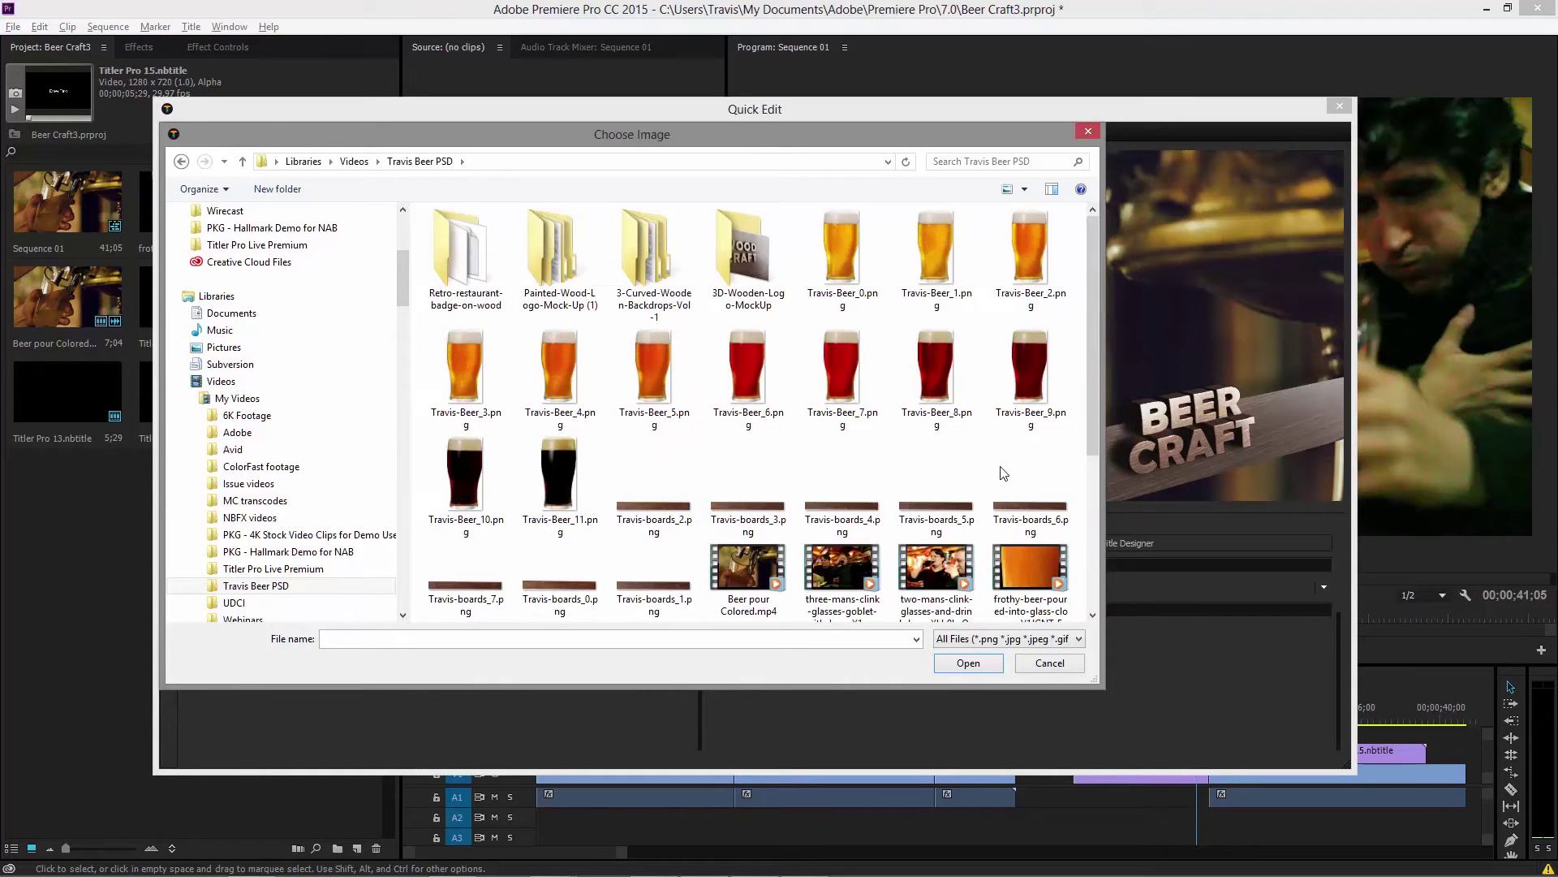
double_click(1035, 553)
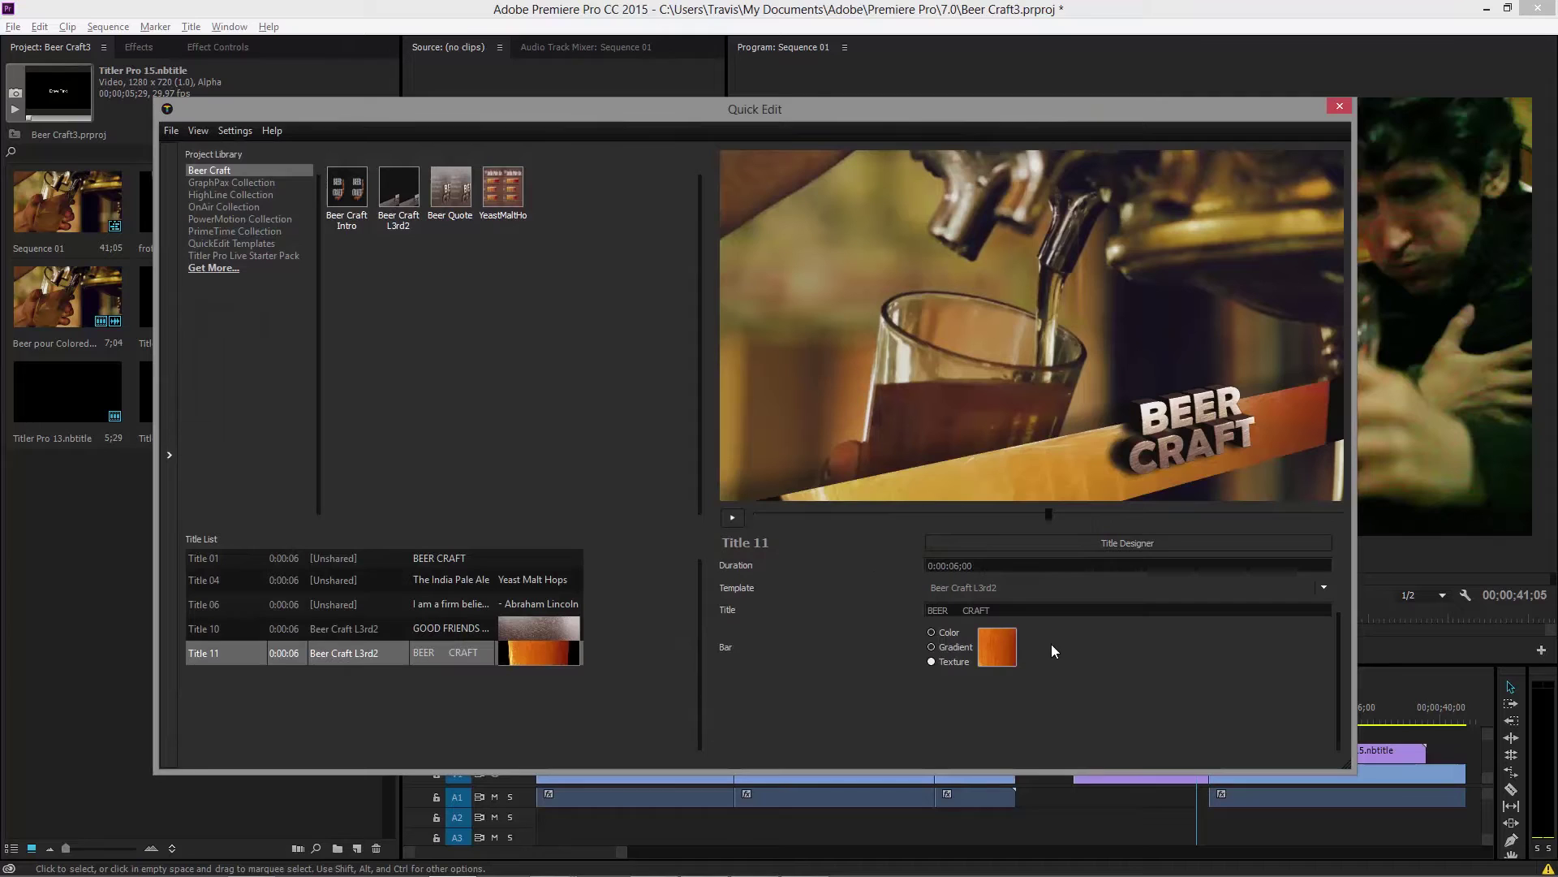
click(812, 514)
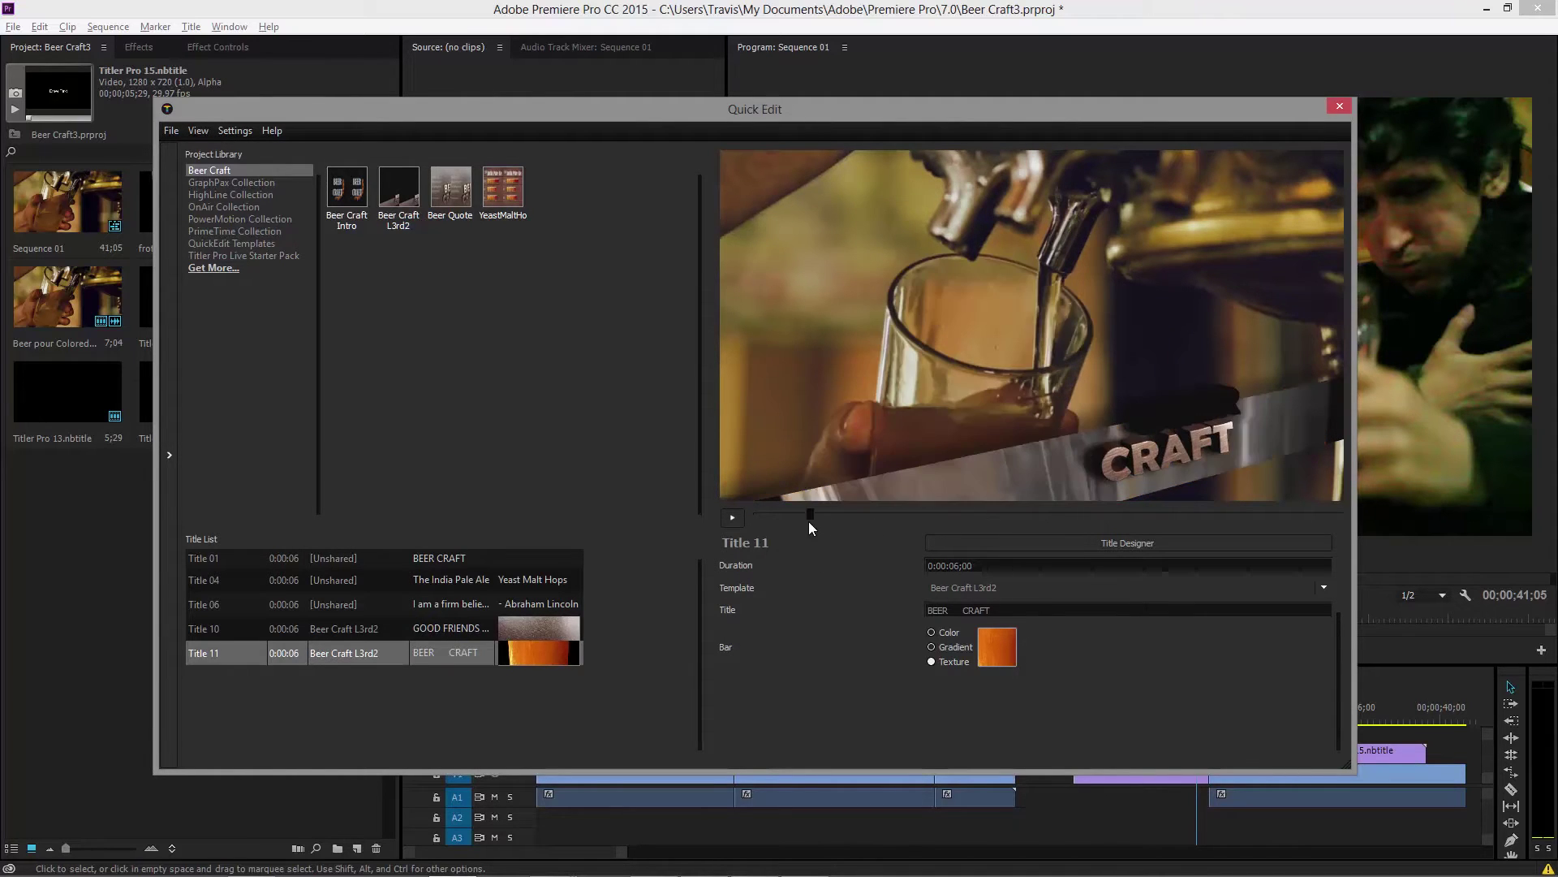
click(1038, 530)
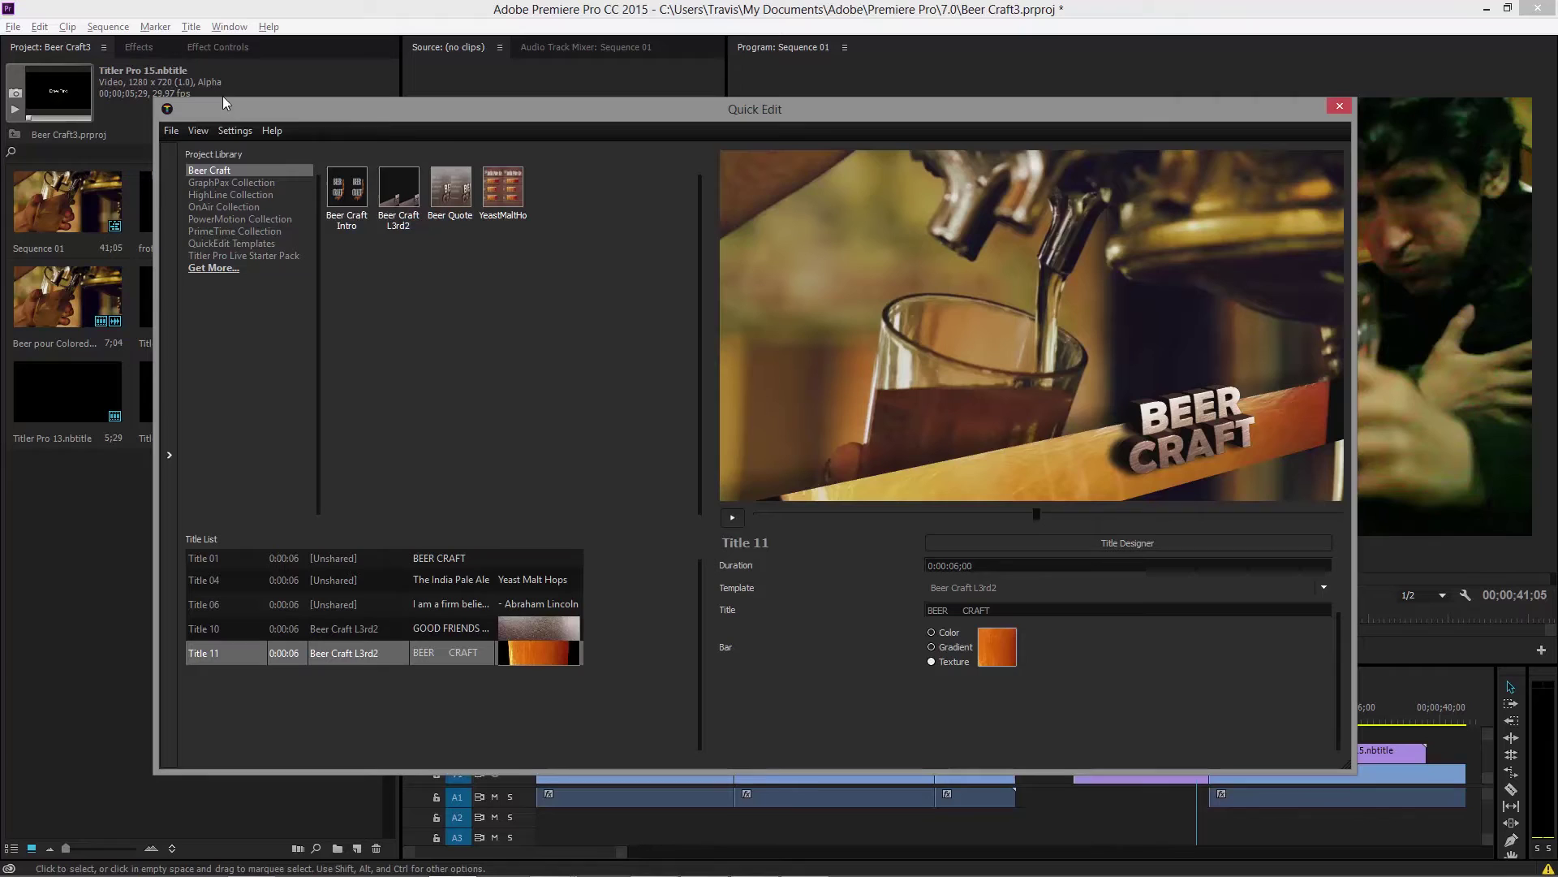
Enable caching for Title 11 and Title 10, then select Title 01.
click(235, 130)
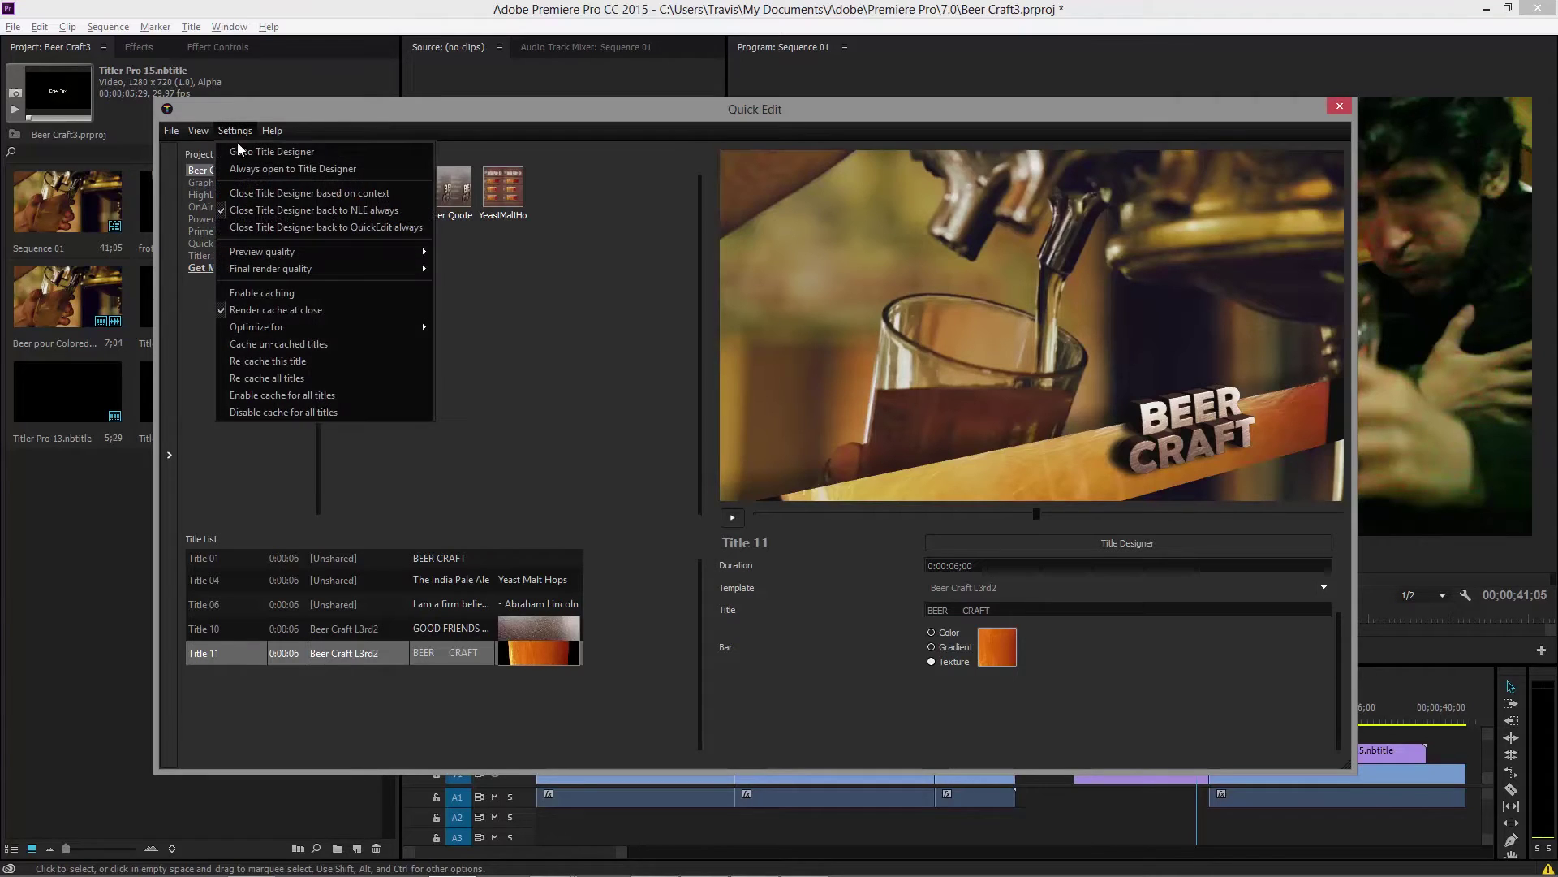
click(270, 294)
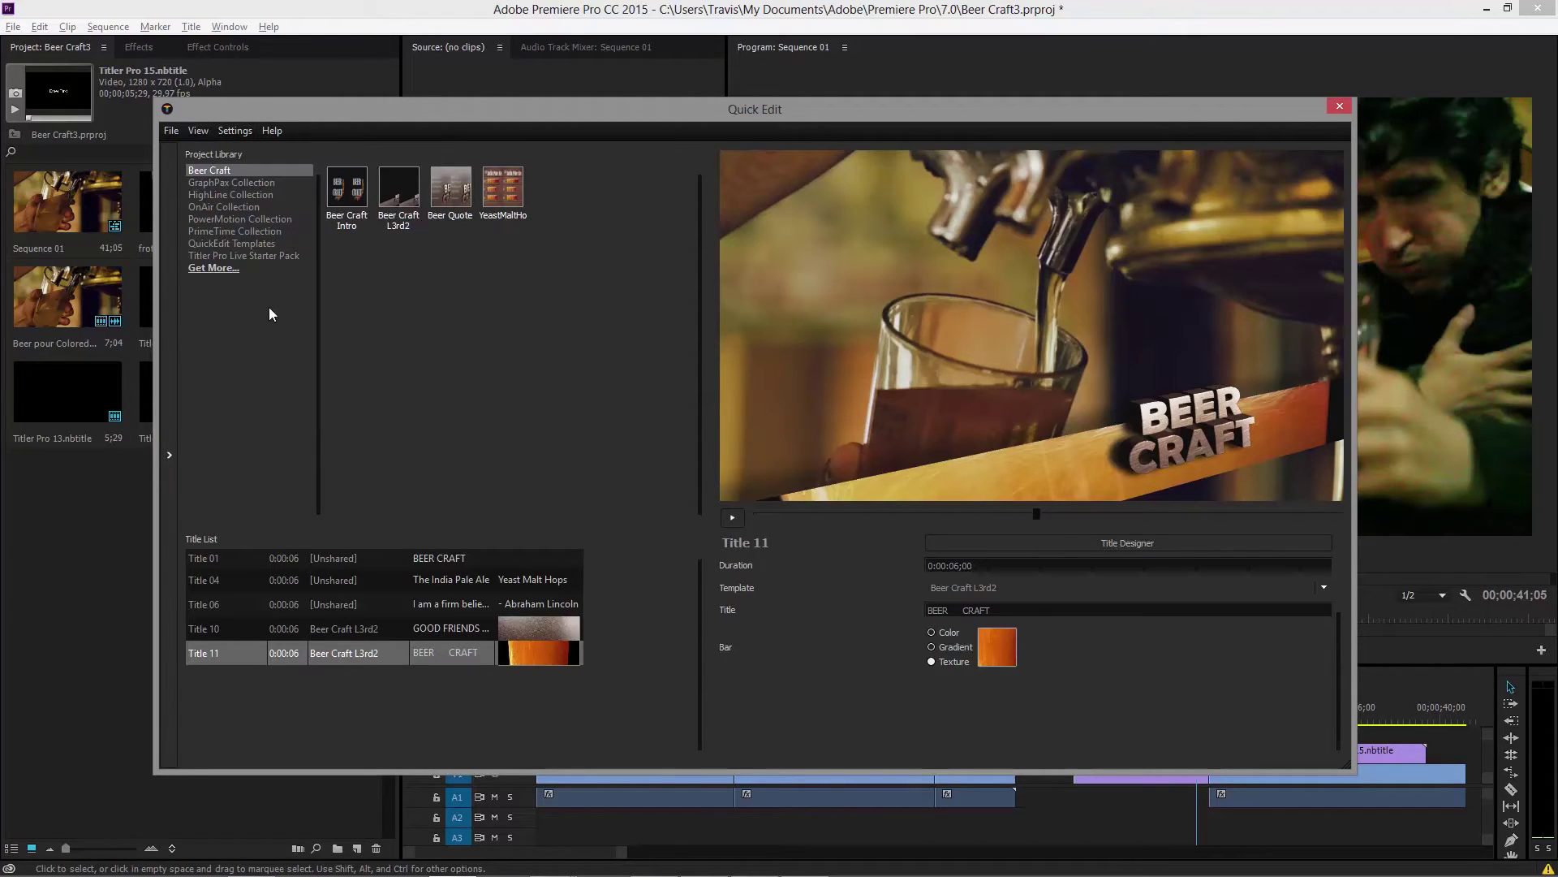
click(347, 632)
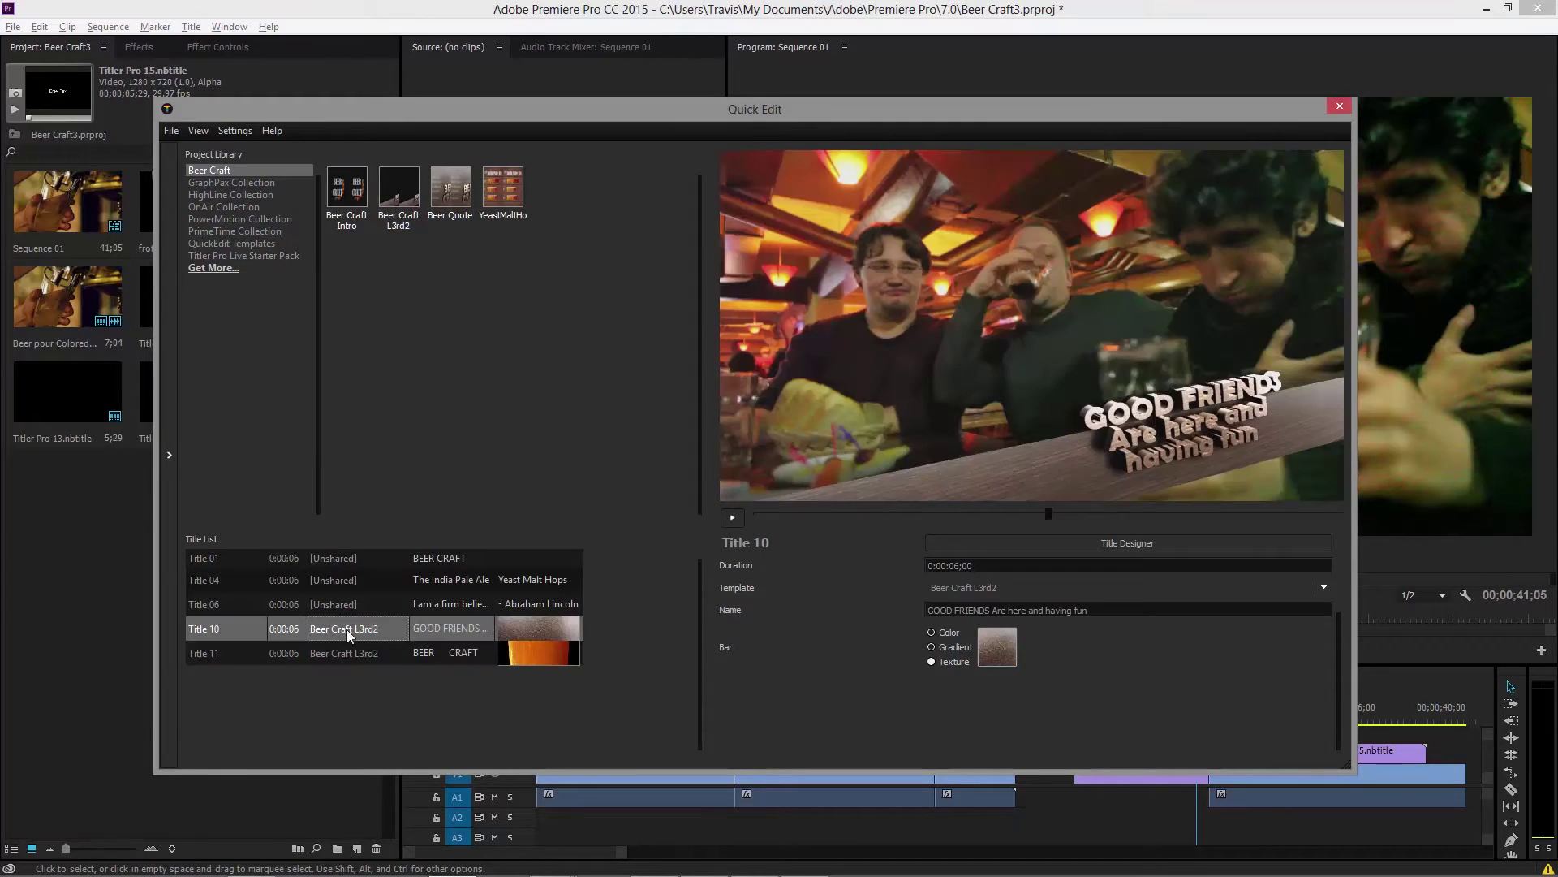
click(240, 127)
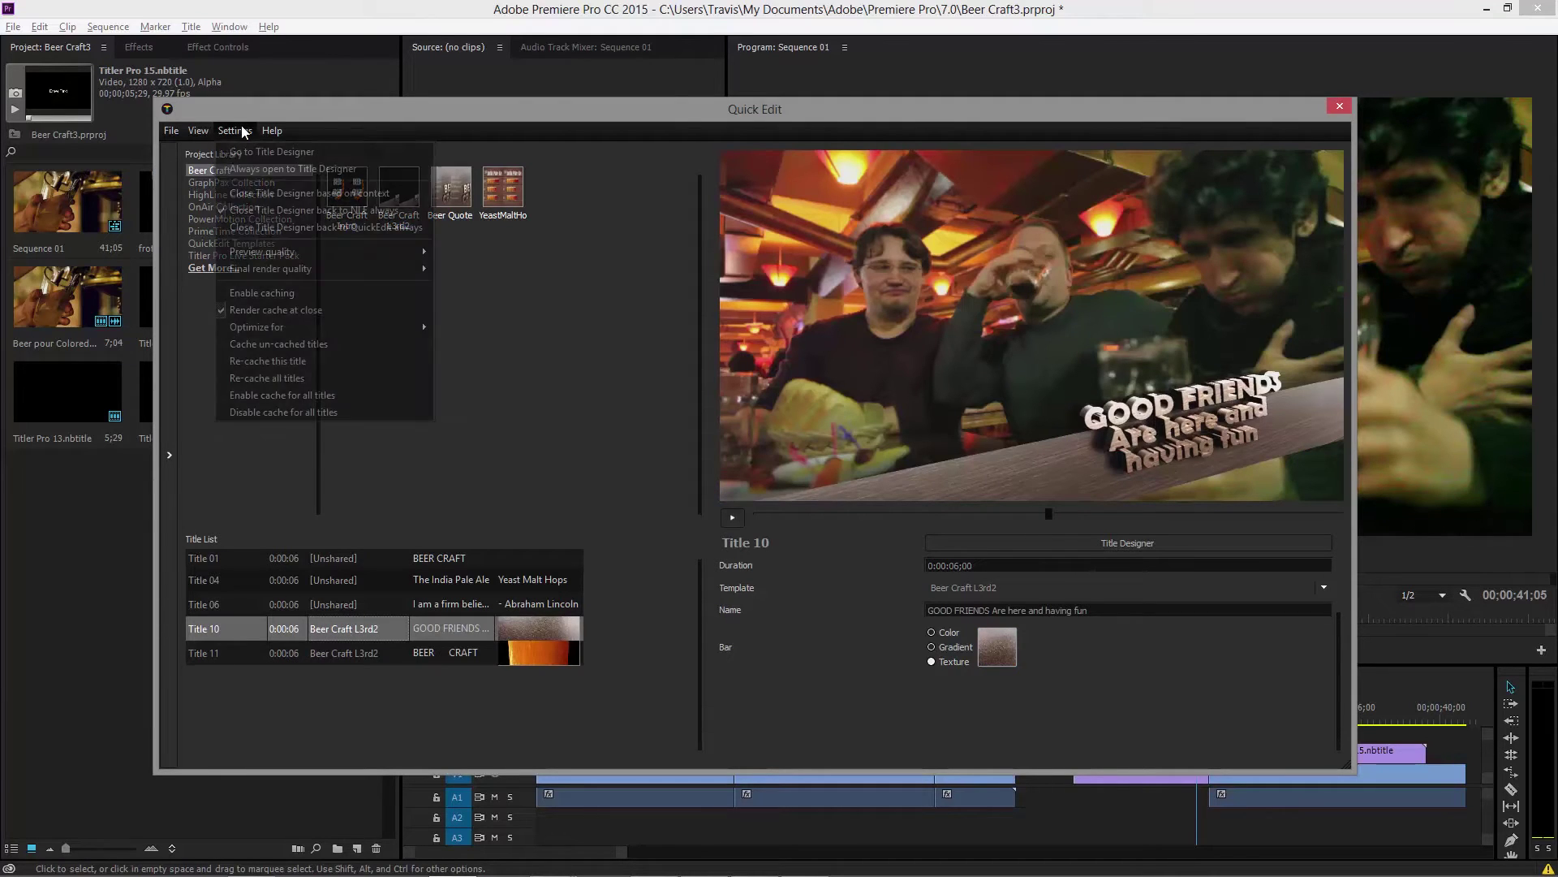
click(274, 294)
click(323, 560)
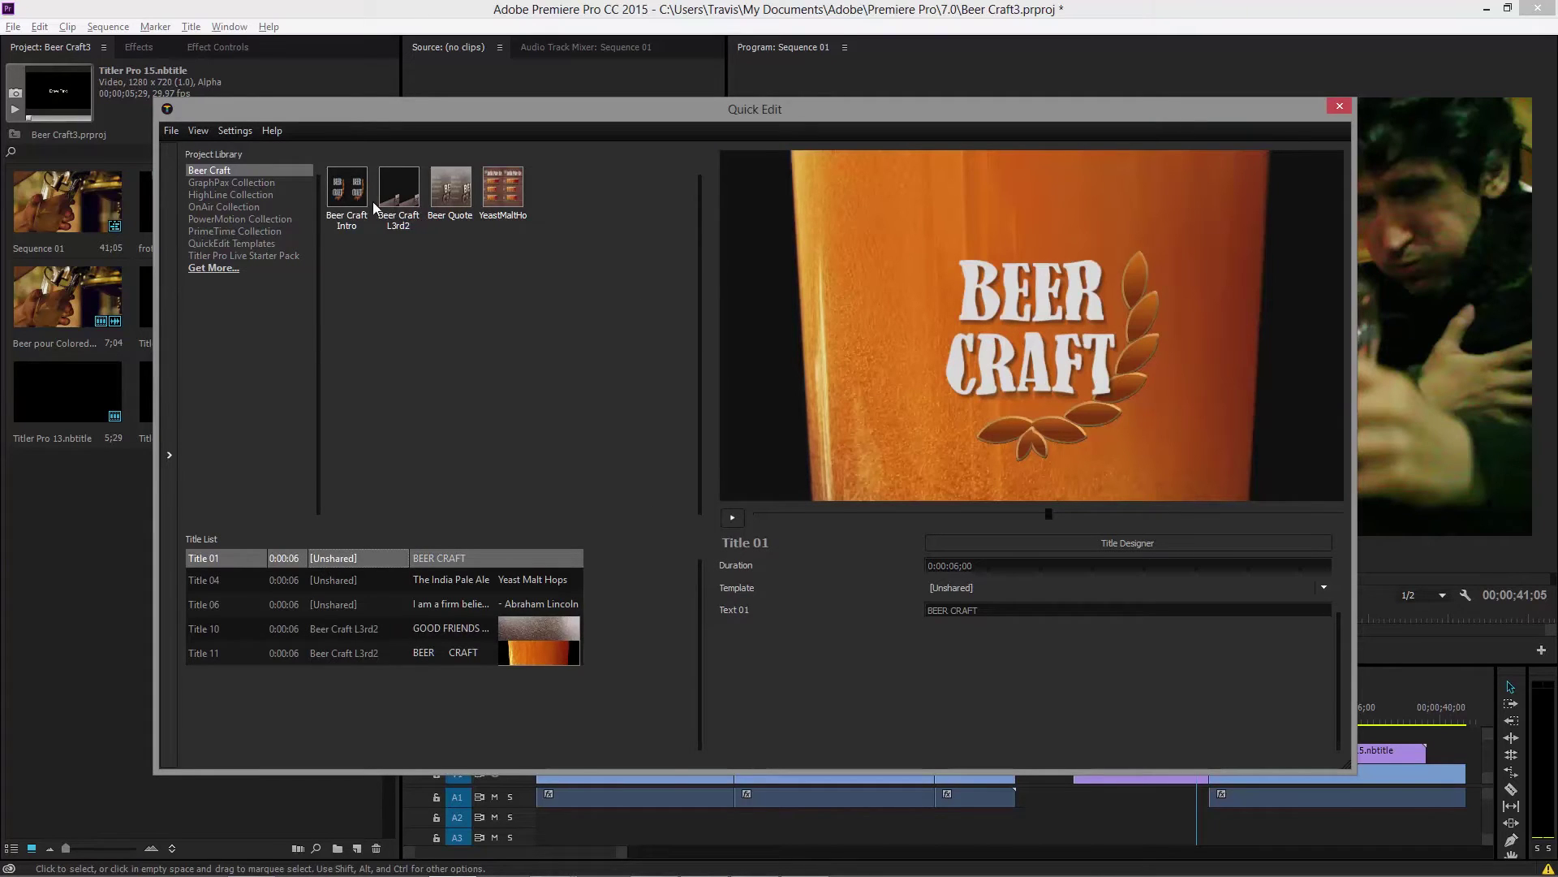
click(237, 131)
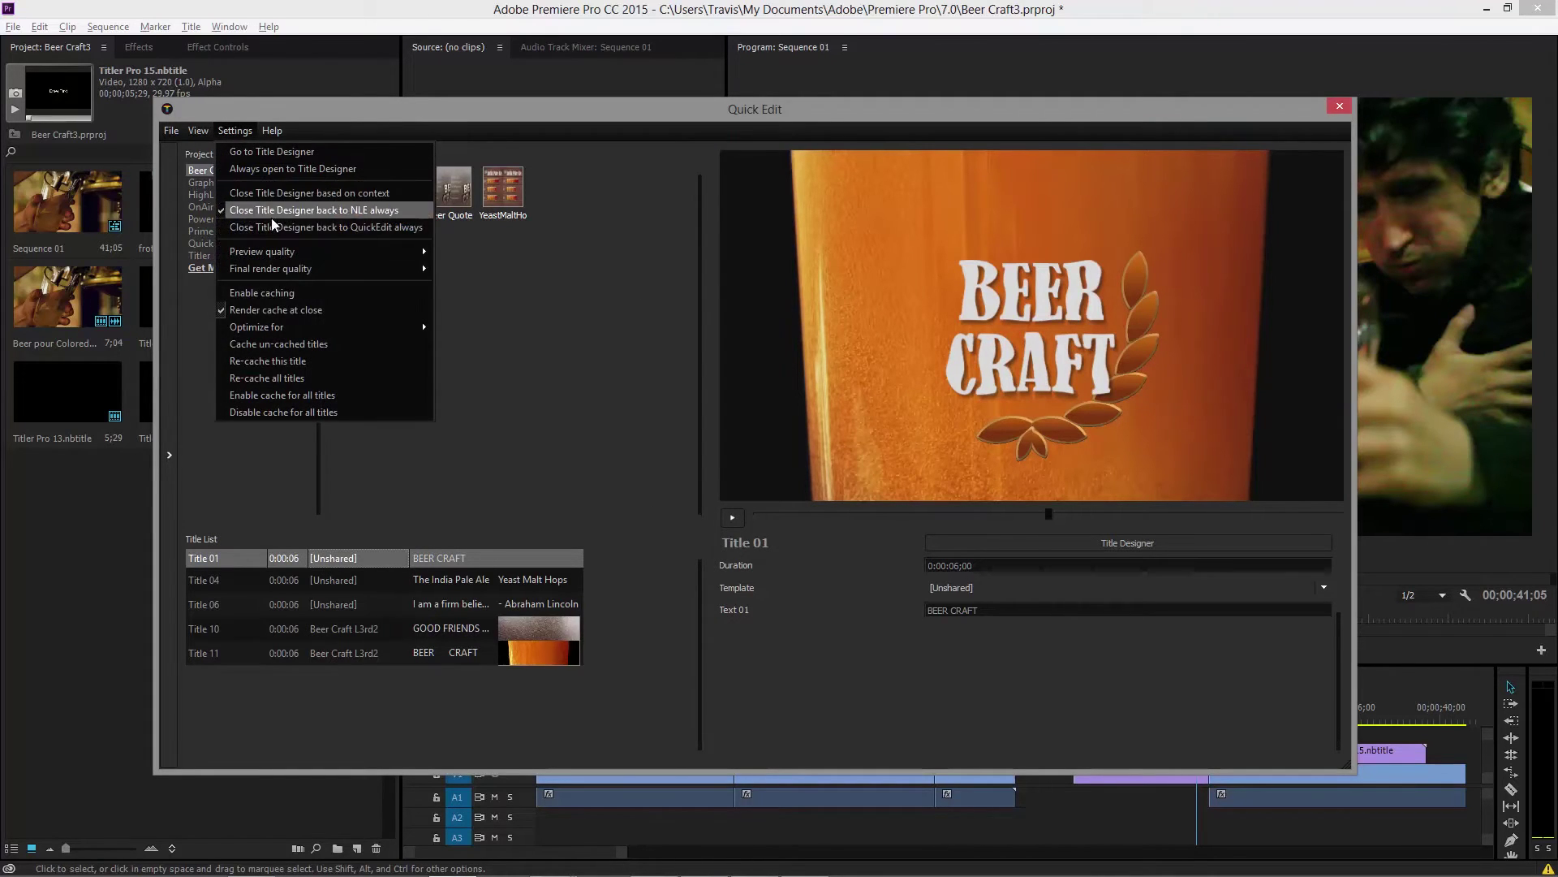
Enable caching for Title 01, with render cache at close and Good final render quality.
click(279, 292)
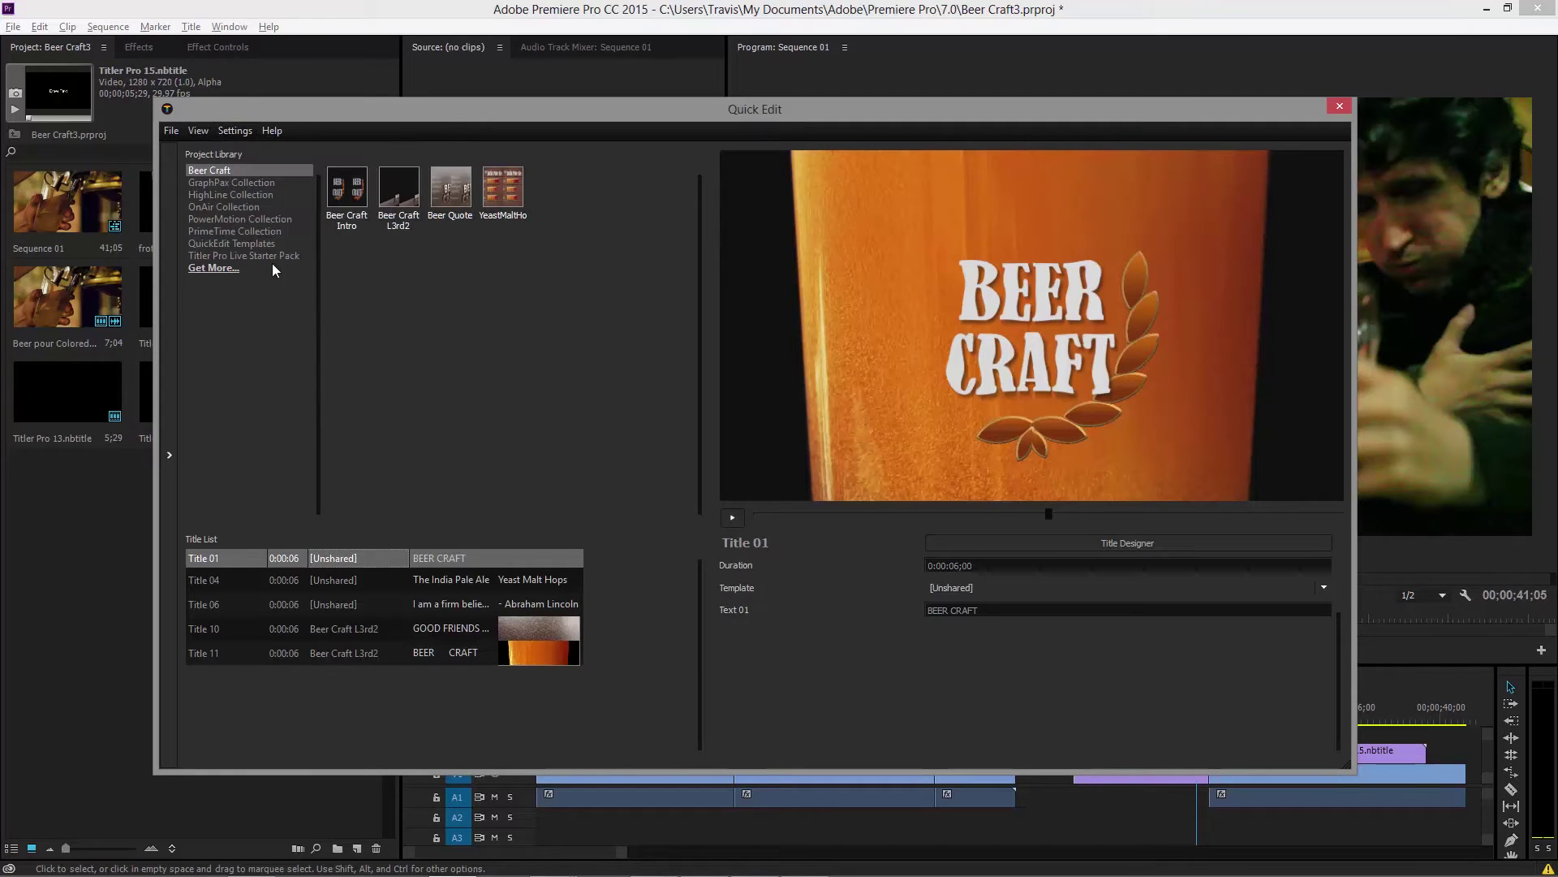
click(238, 131)
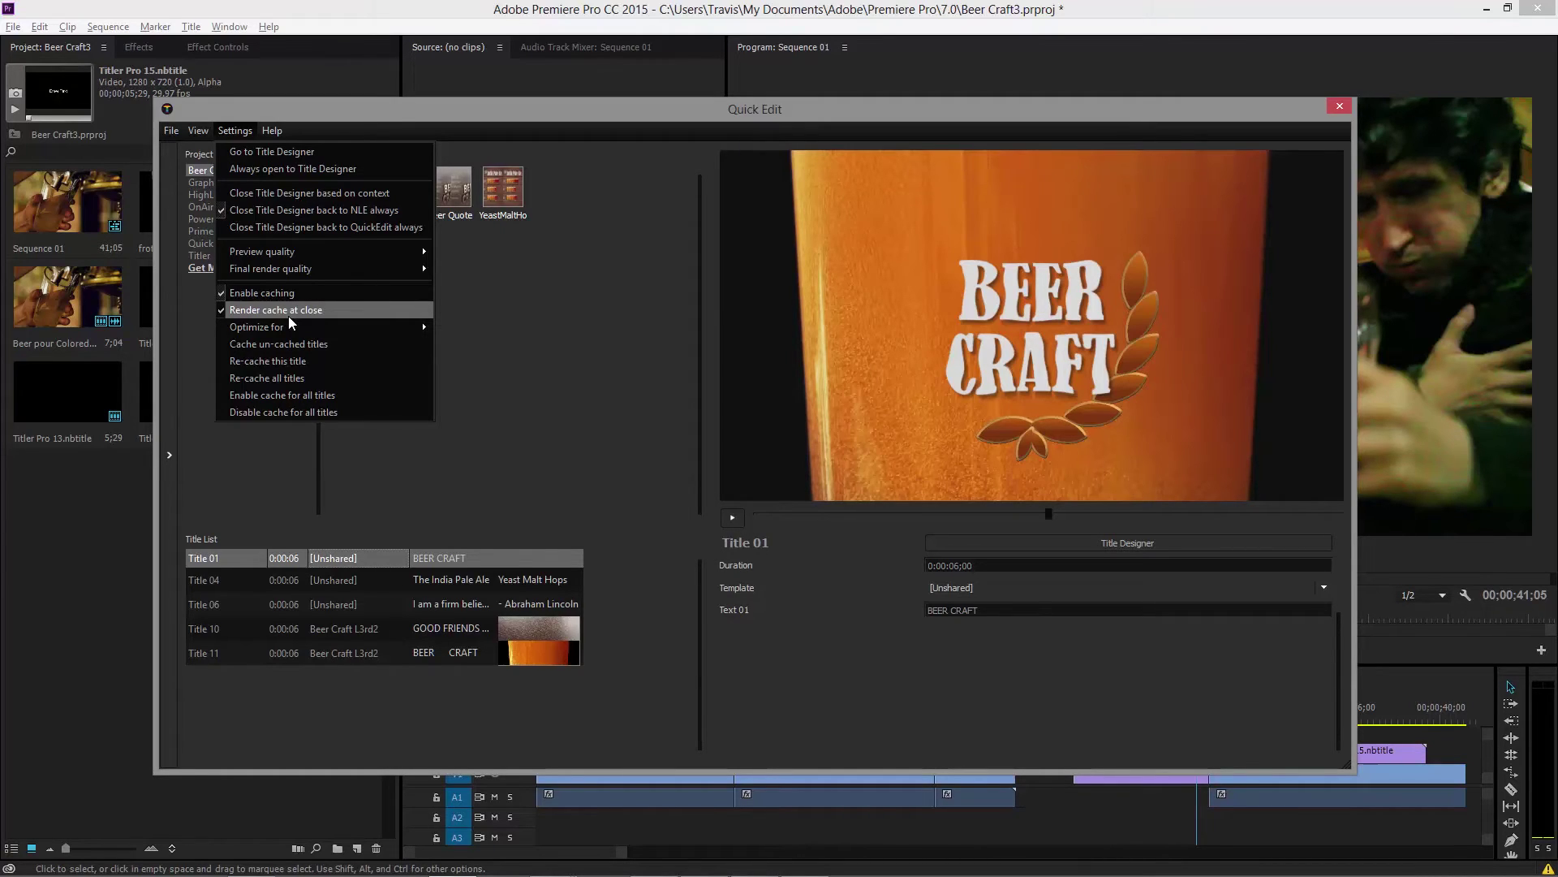
mouse_move(268, 275)
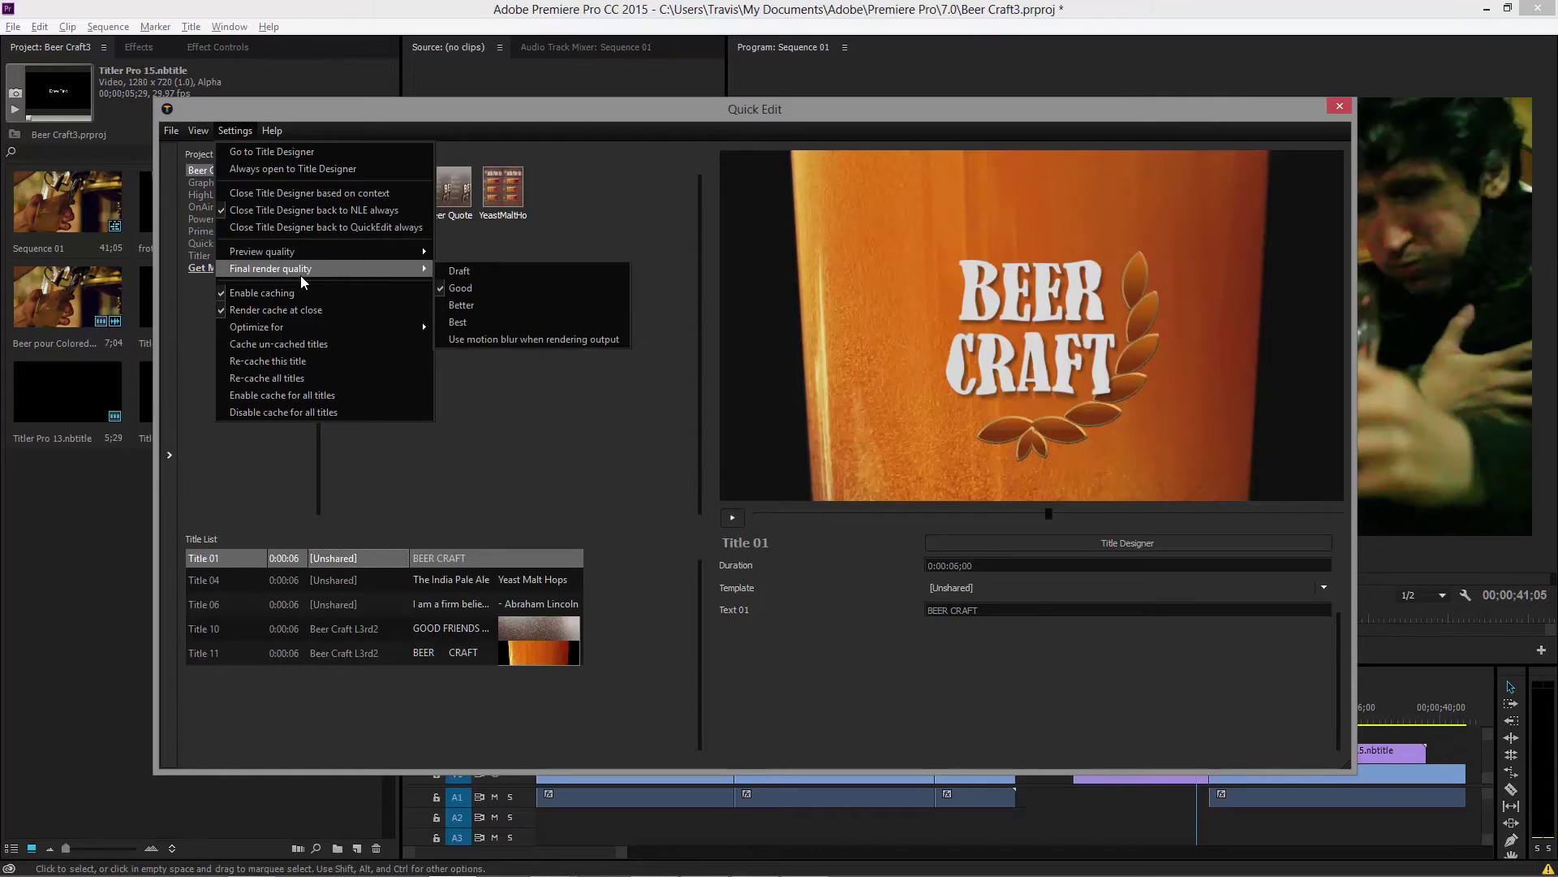
click(505, 412)
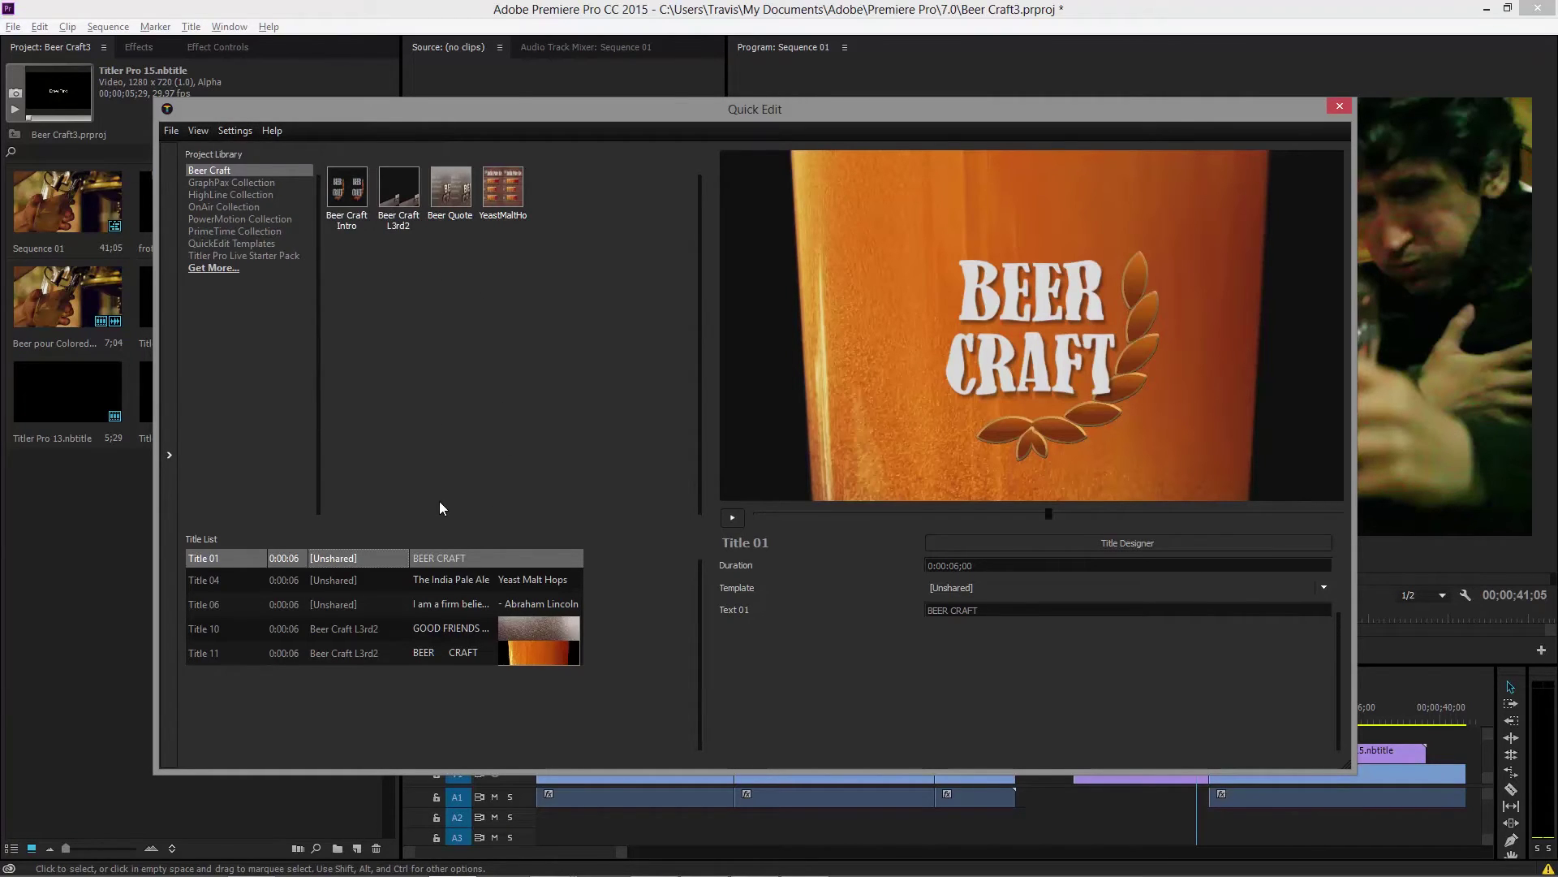
Close Quick Edit and let the titles finish caching back in Premiere Pro.
click(1338, 108)
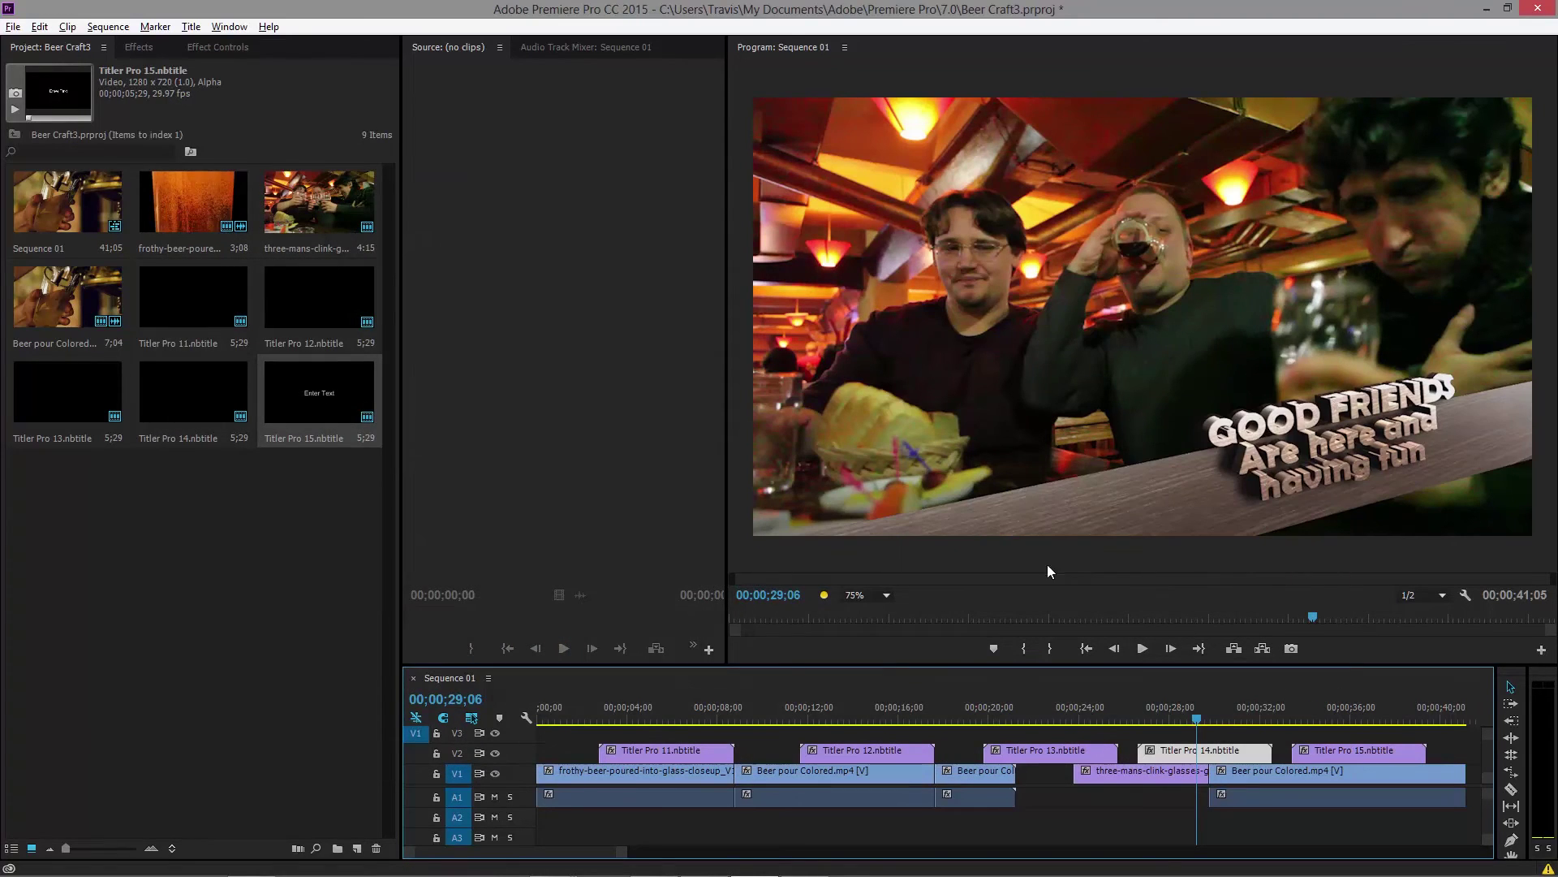
Shift Titler Pro 11 two seconds later on V2, playing the sequence before and after, including from 26 seconds.
click(523, 718)
key(space)
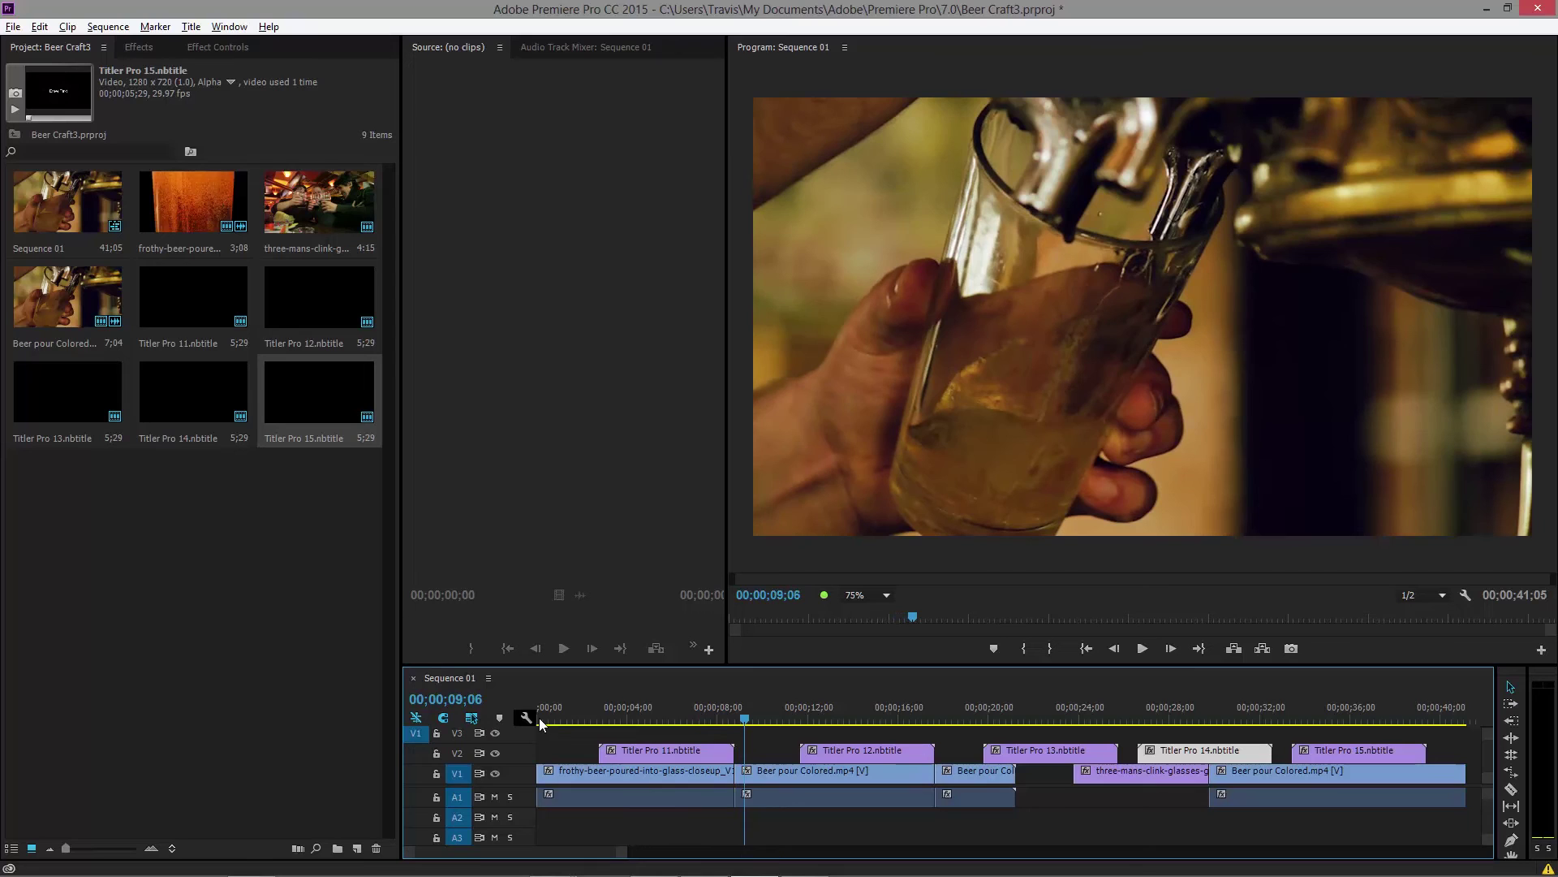
drag(684, 752, 724, 757)
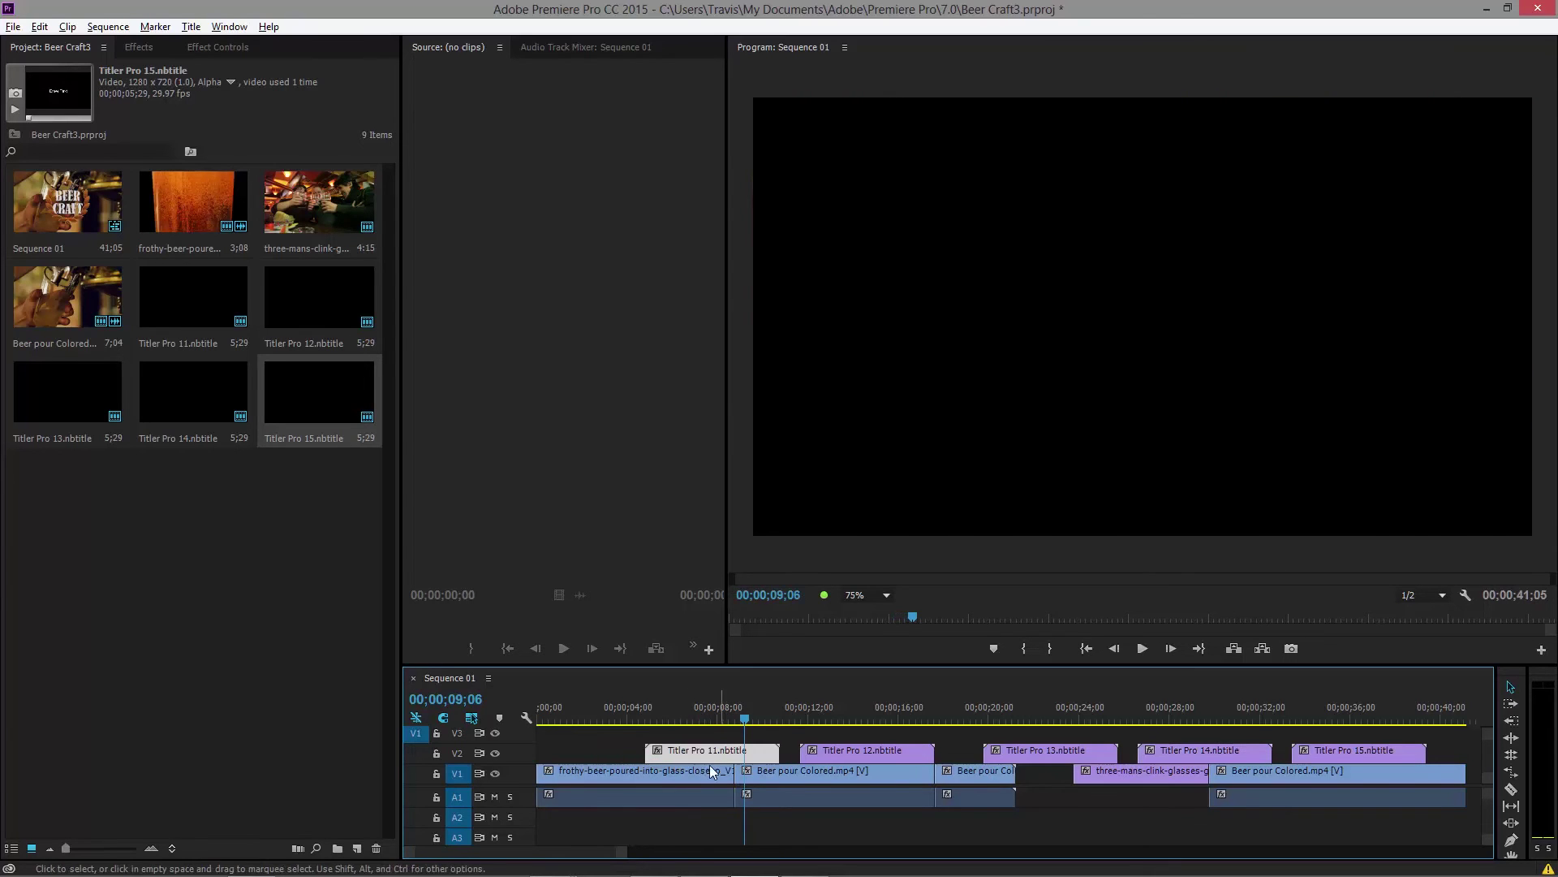
click(613, 706)
key(space)
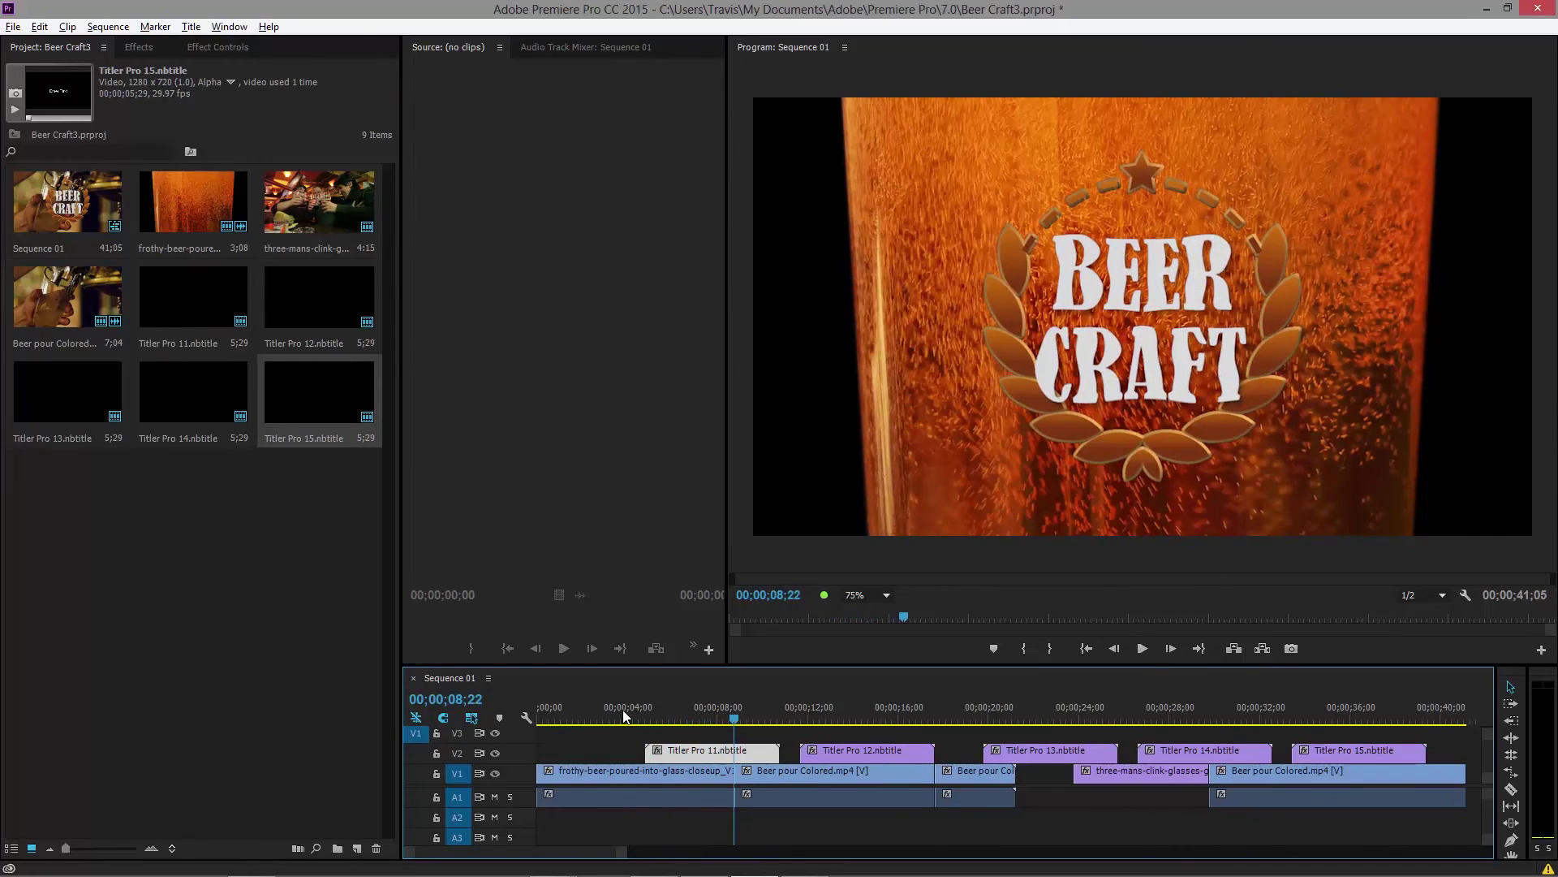
click(1123, 725)
key(space)
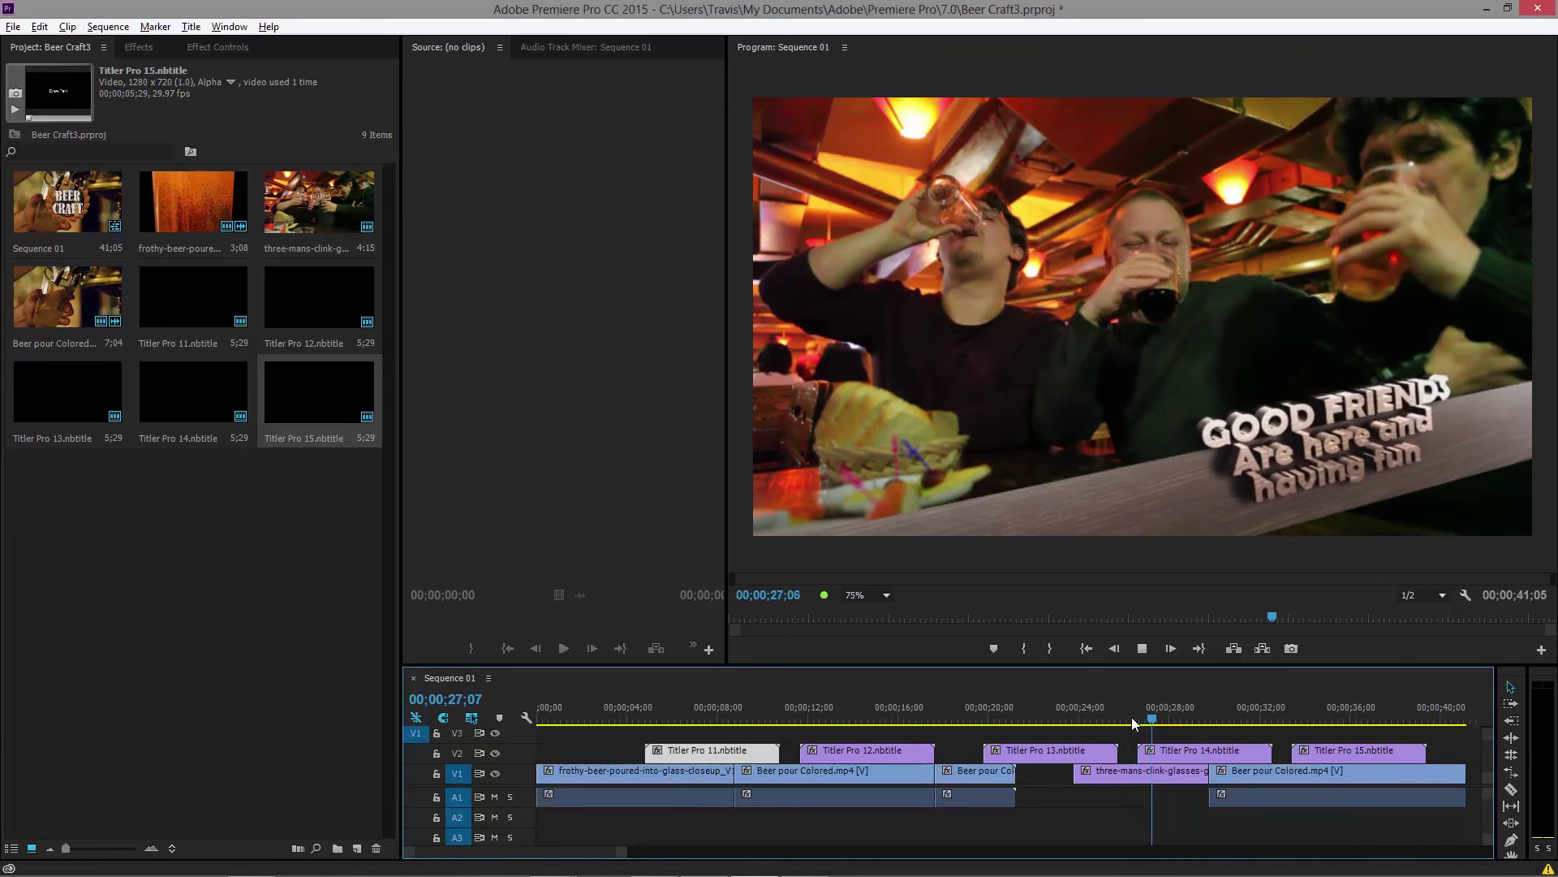